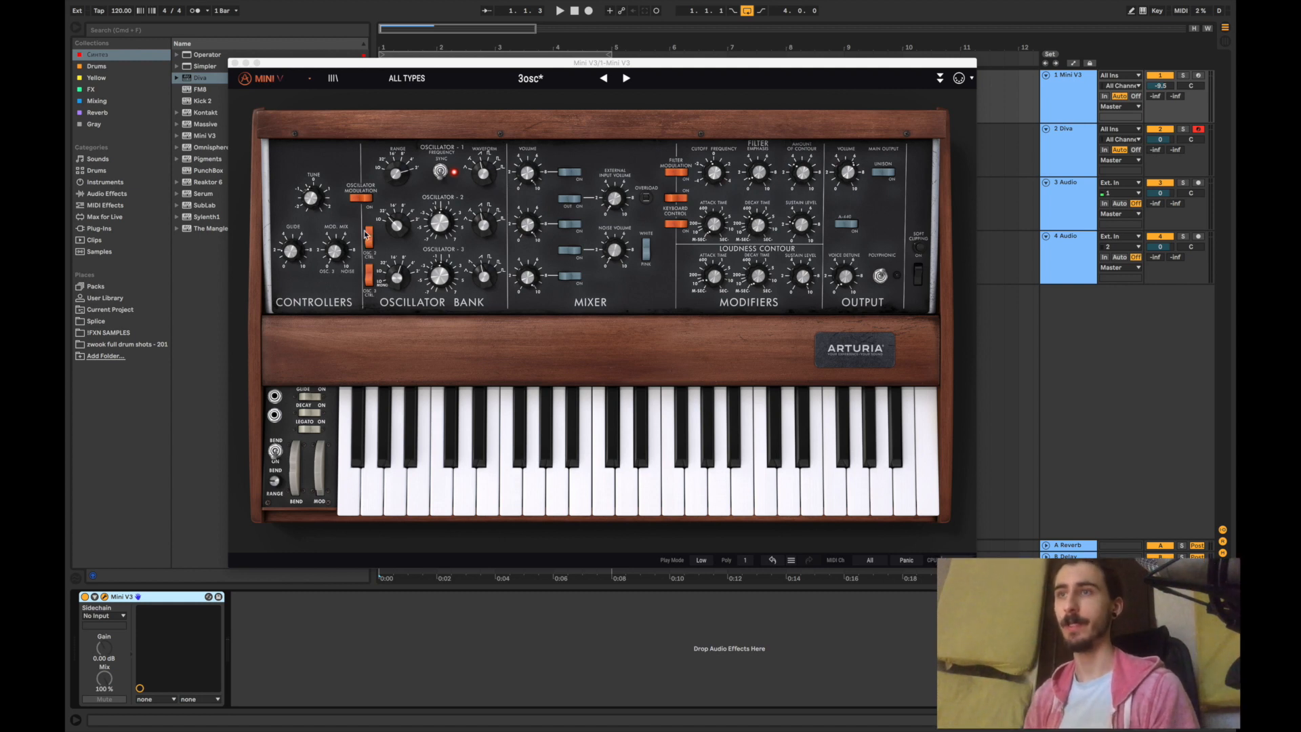
Adjust the tune, glide and modulation mix knobs in the synth's Controllers section
mouse_move(312, 196)
mouse_down()
mouse_move(318, 169)
mouse_move(305, 192)
mouse_up()
drag(297, 252, 337, 165)
drag(342, 255, 342, 239)
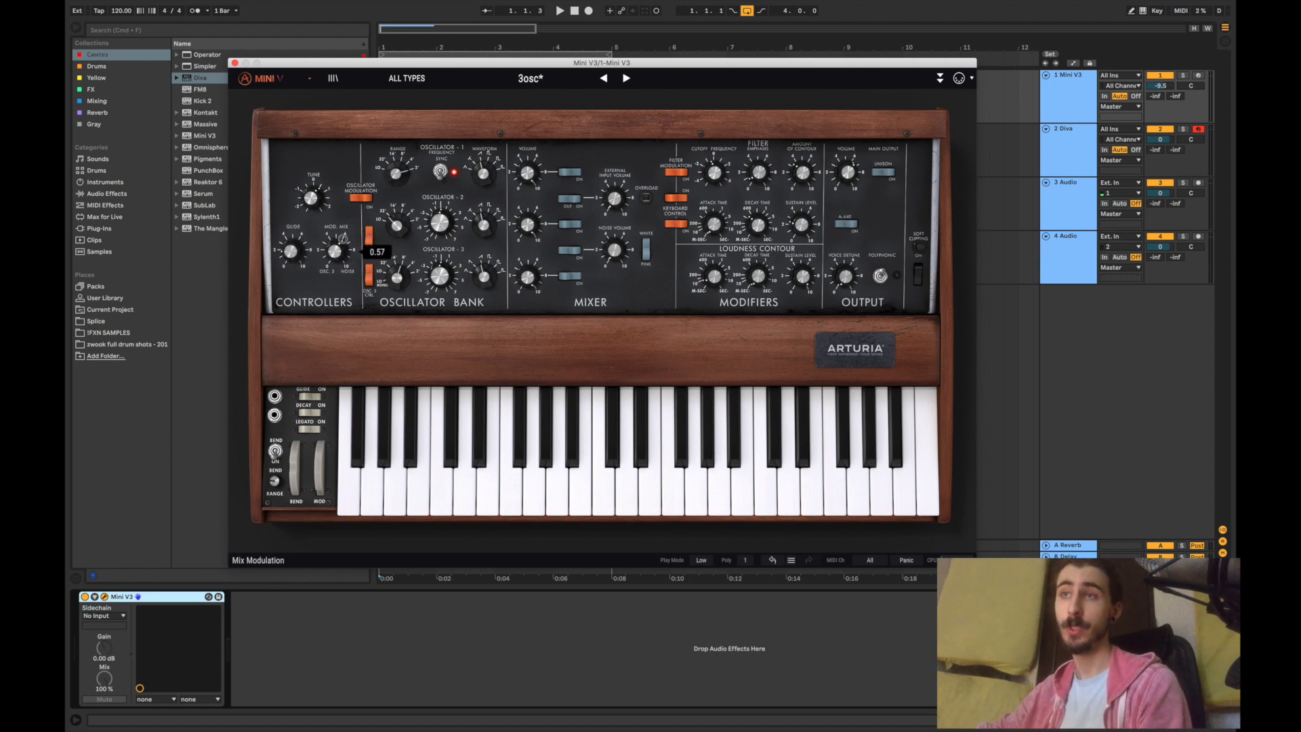
mouse_move(338, 255)
mouse_down()
mouse_move(337, 272)
mouse_move(334, 256)
mouse_up()
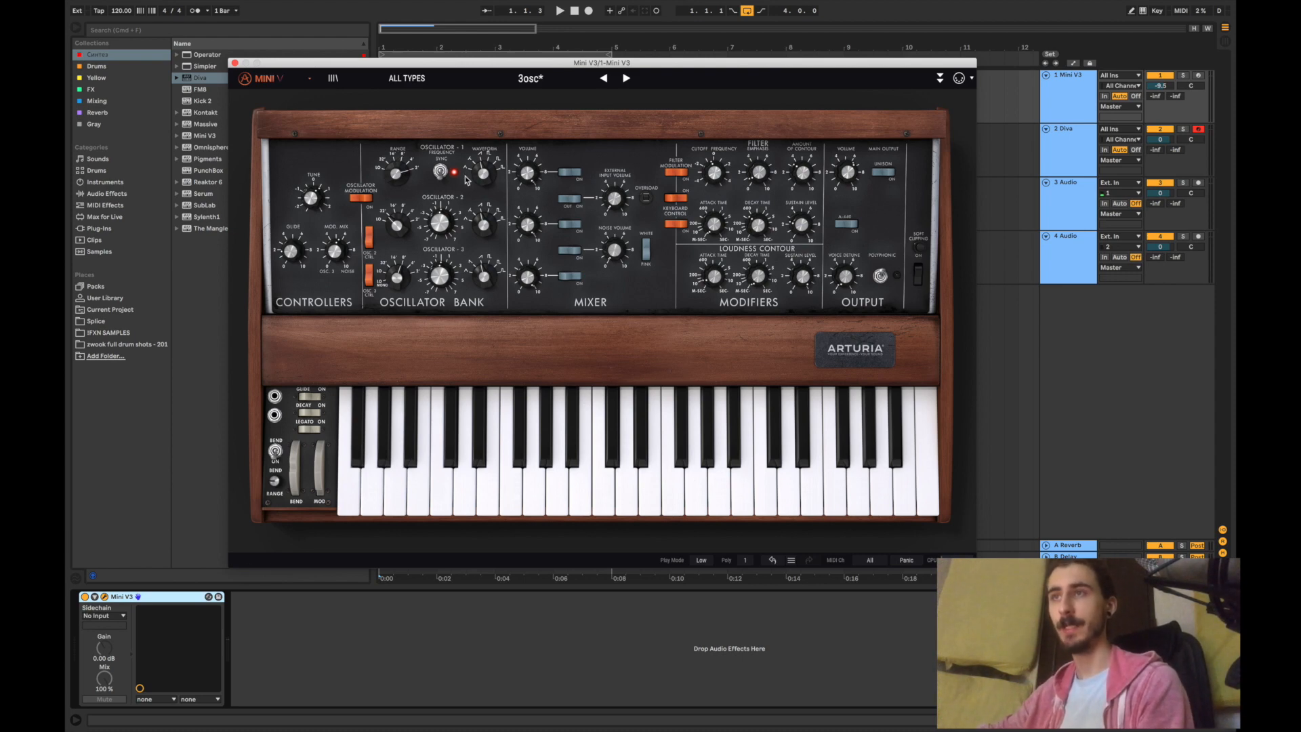
Adjust oscillator 1's range and waveform and switch its sync off
mouse_move(498, 175)
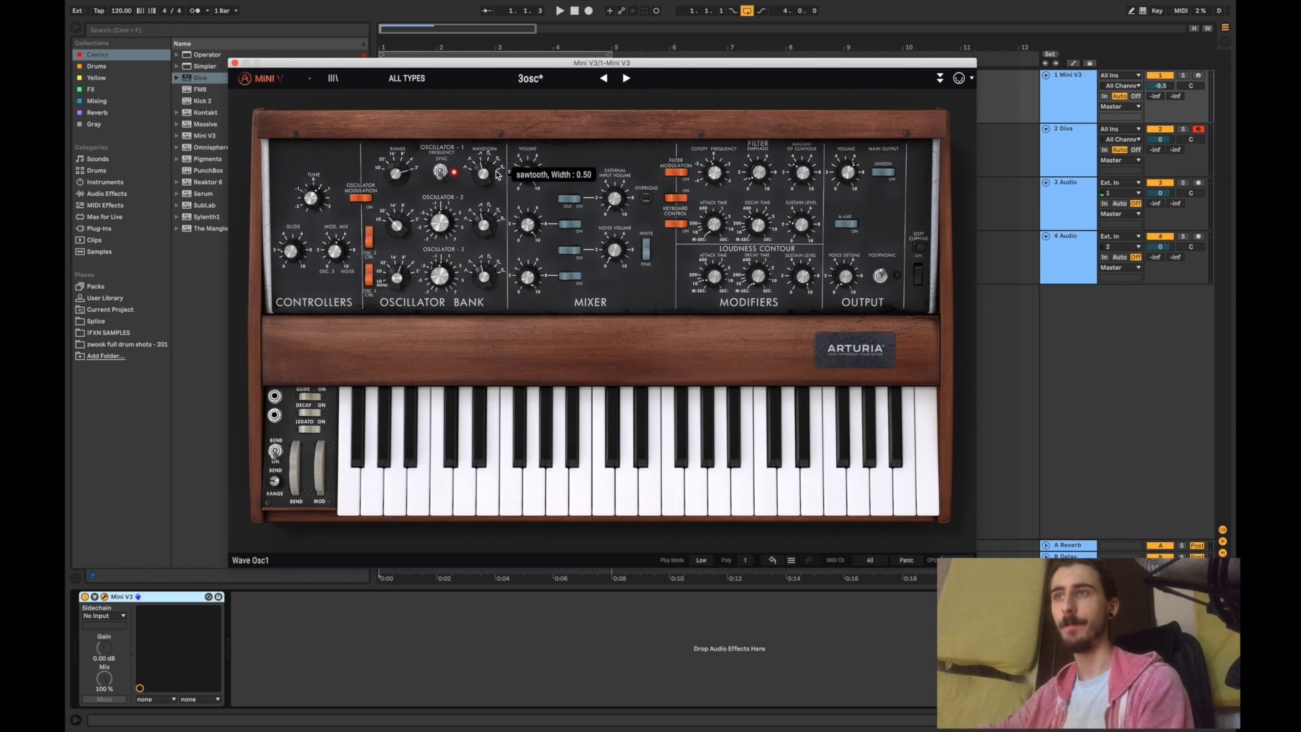
mouse_move(477, 235)
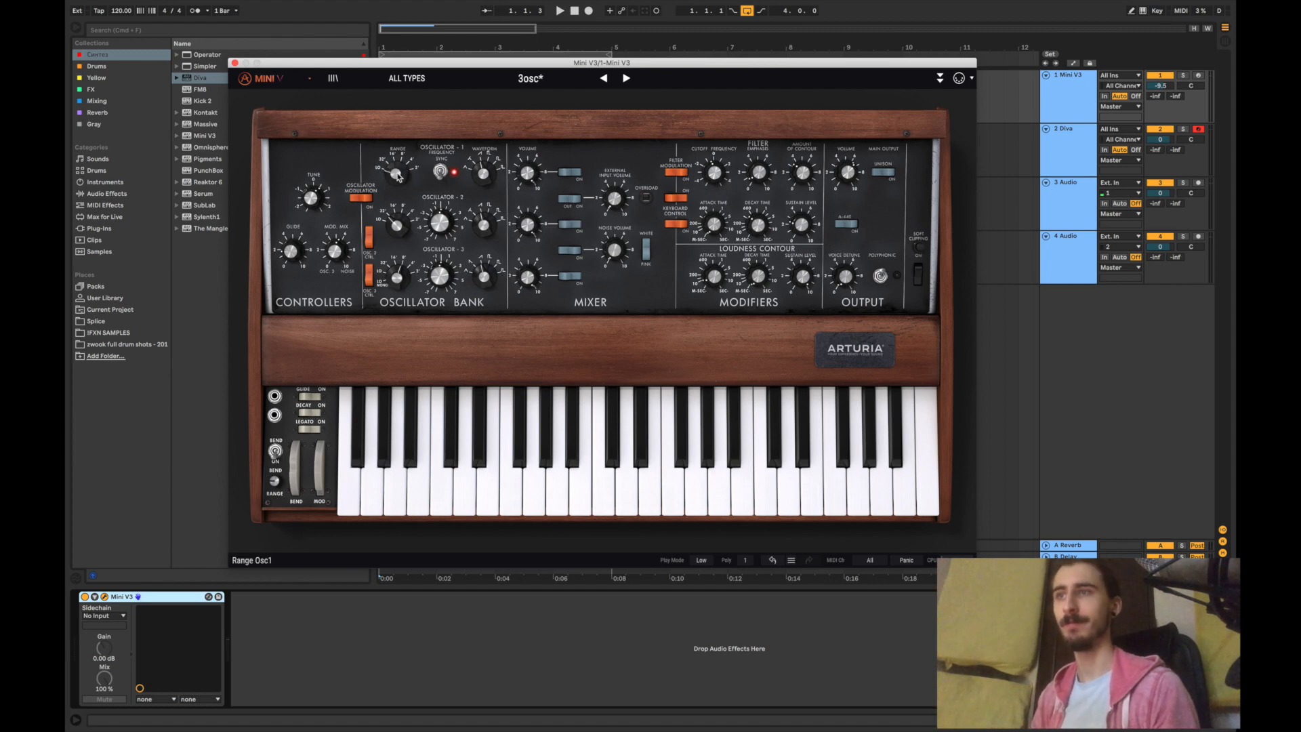
mouse_move(398, 166)
drag(390, 144, 388, 134)
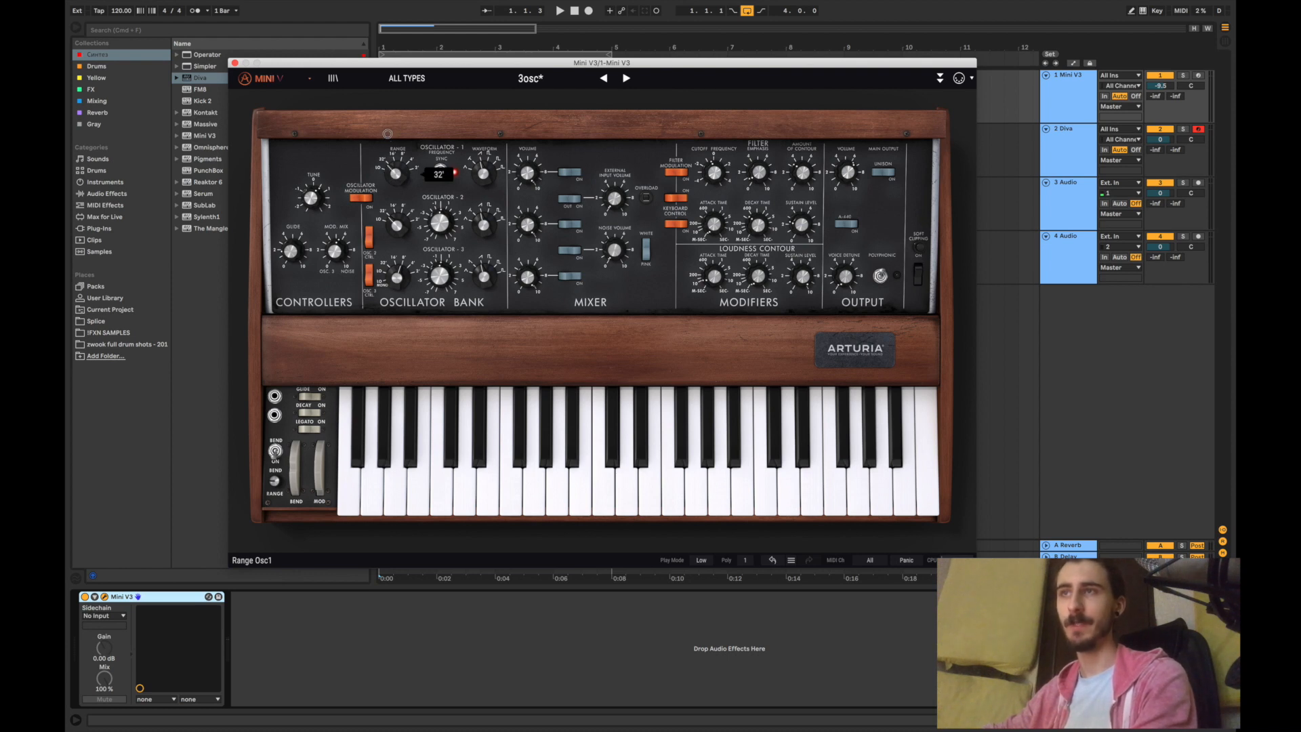
drag(388, 134, 431, 118)
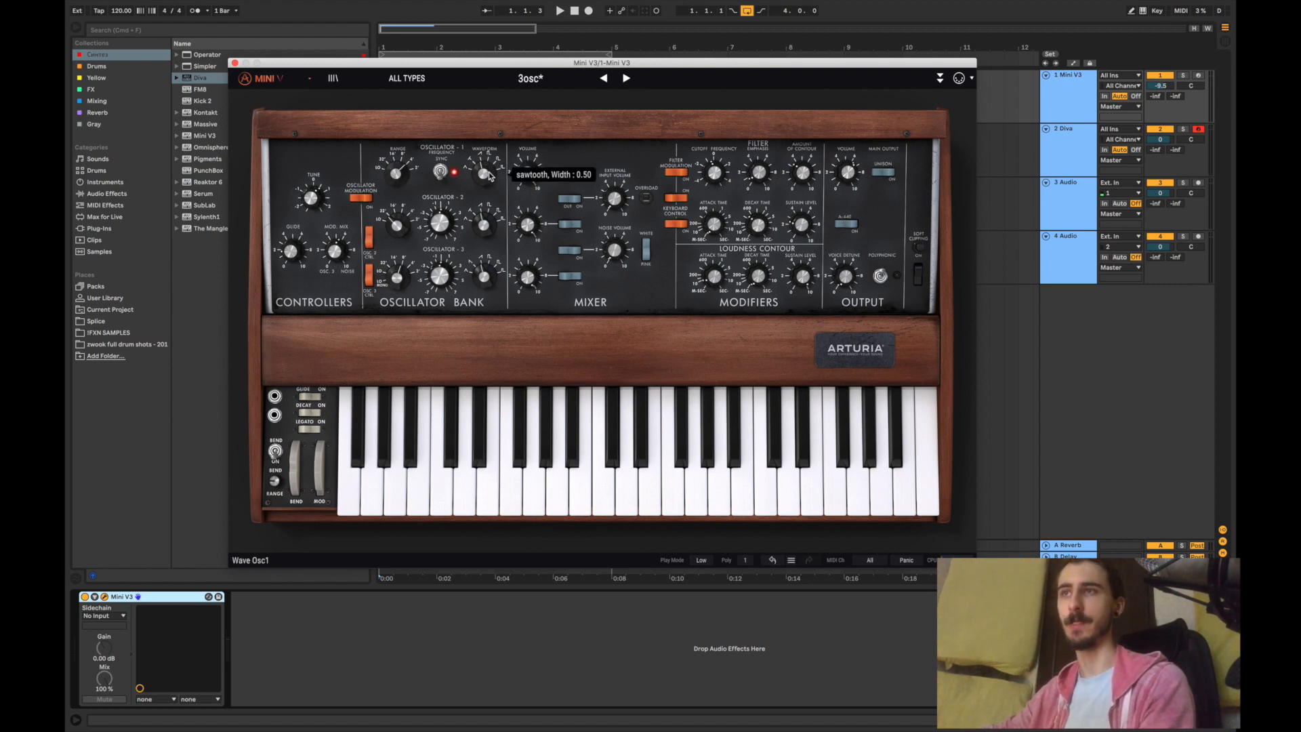
drag(483, 172, 506, 129)
click(440, 172)
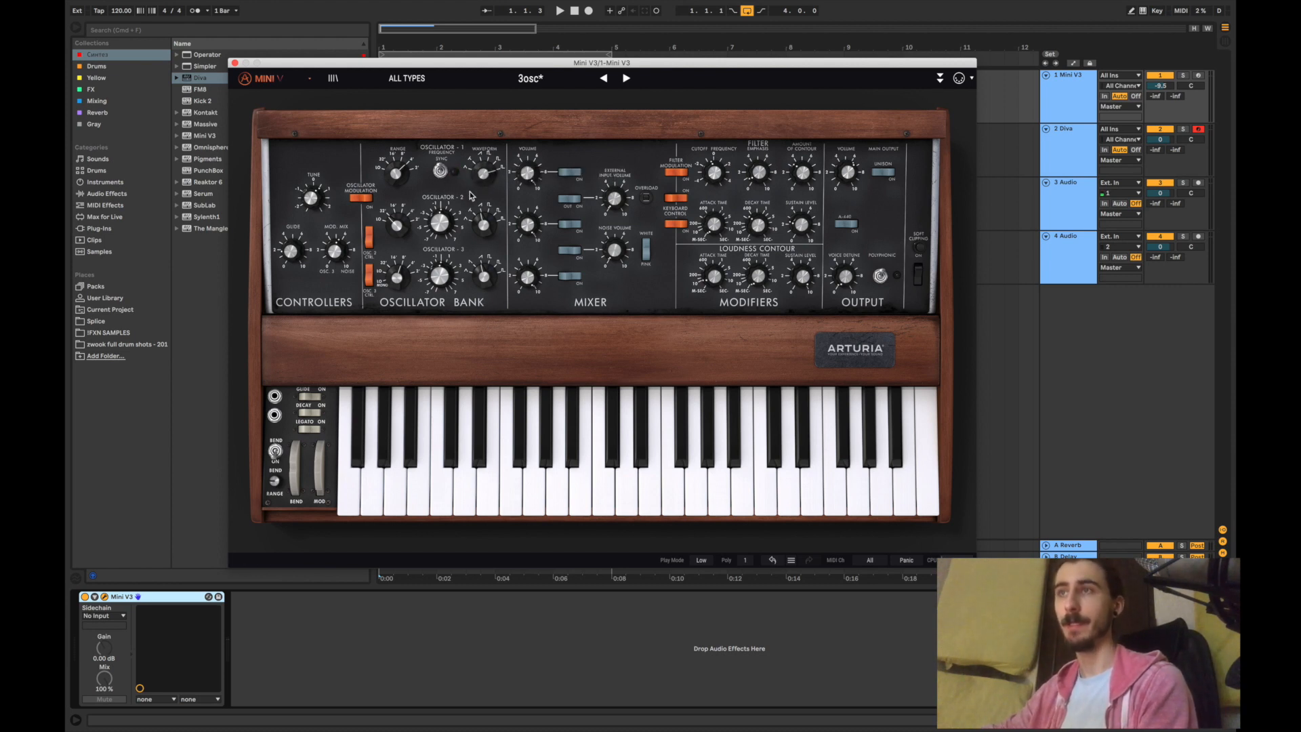
Adjust the waveforms of oscillators 2 and 3, along with oscillator 2's frequency
mouse_move(489, 170)
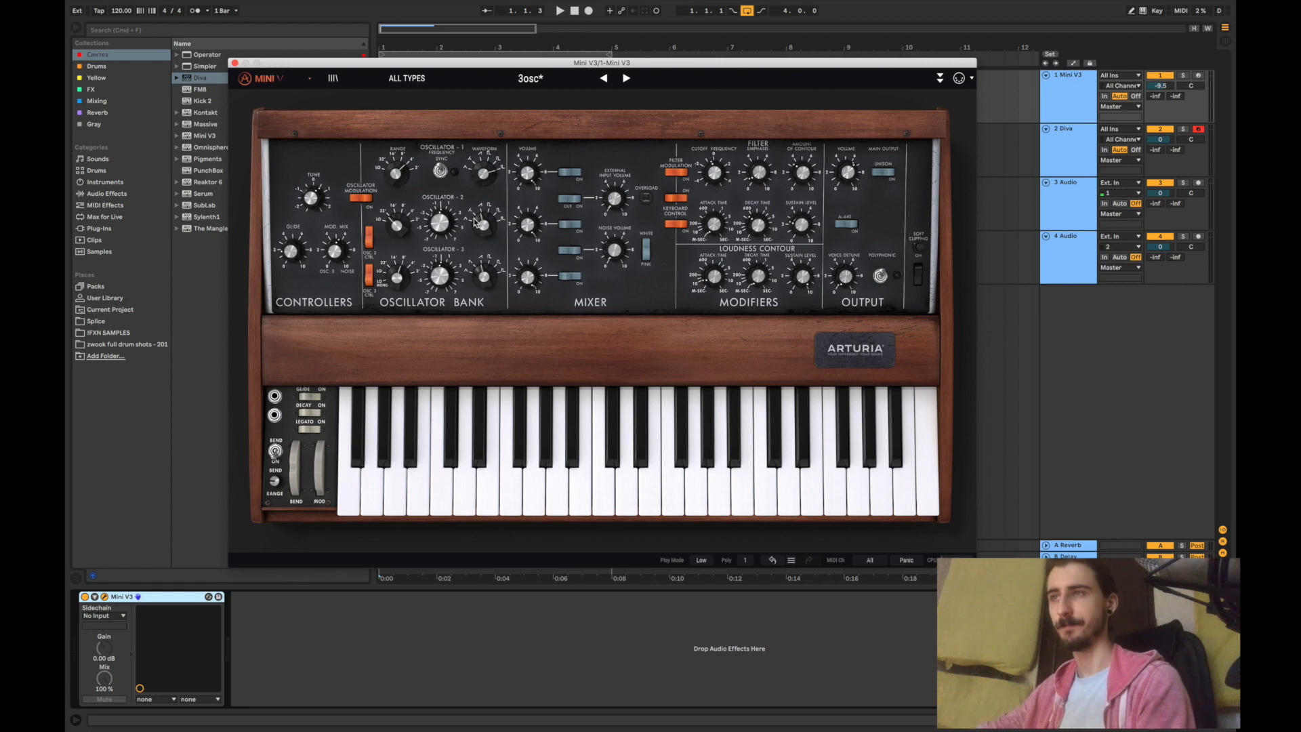
mouse_move(488, 137)
mouse_down()
mouse_move(489, 86)
mouse_move(488, 133)
mouse_up()
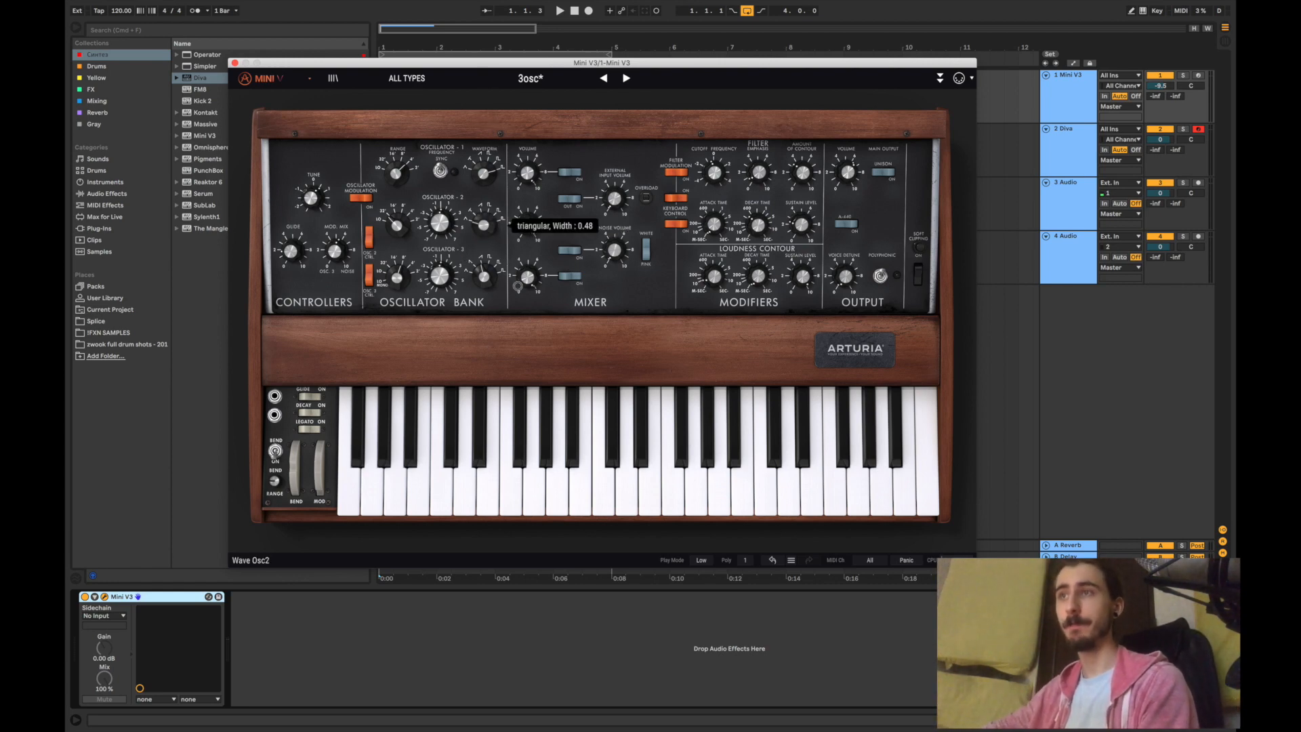
drag(444, 232, 445, 179)
drag(488, 278, 496, 261)
mouse_move(485, 282)
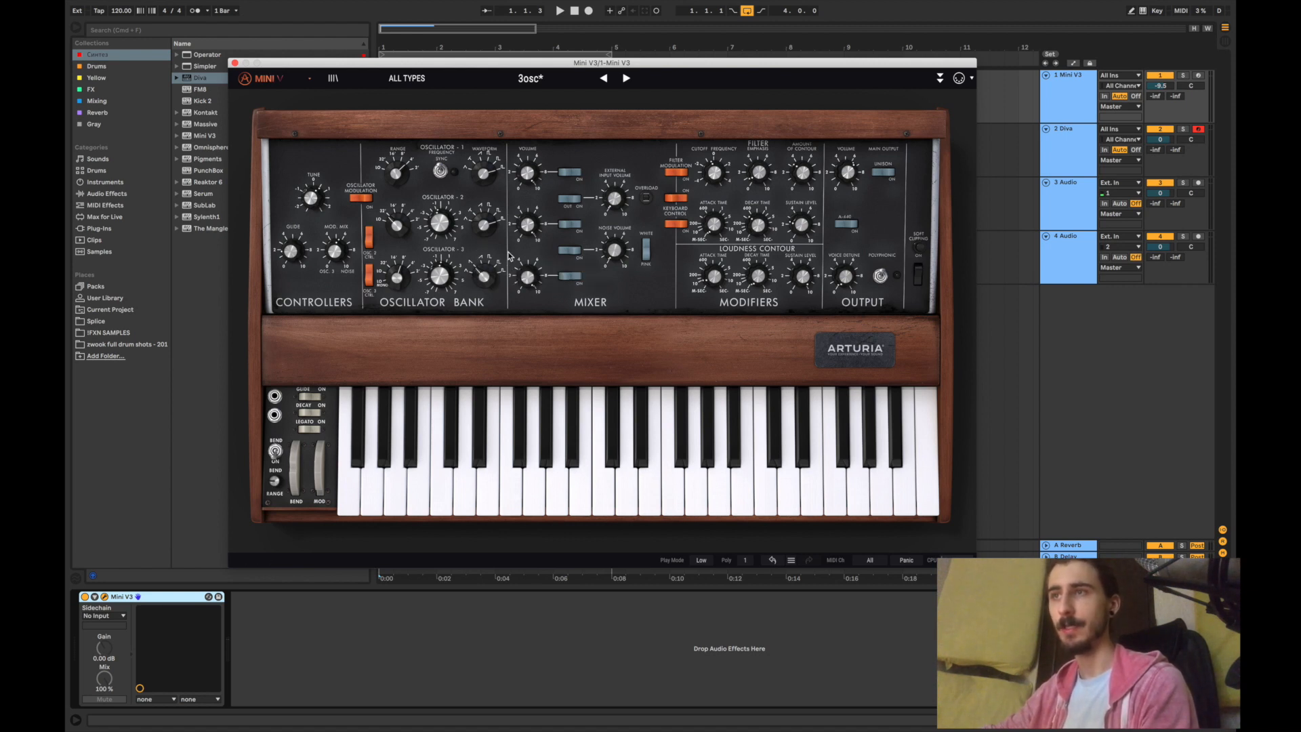
drag(485, 227, 544, 166)
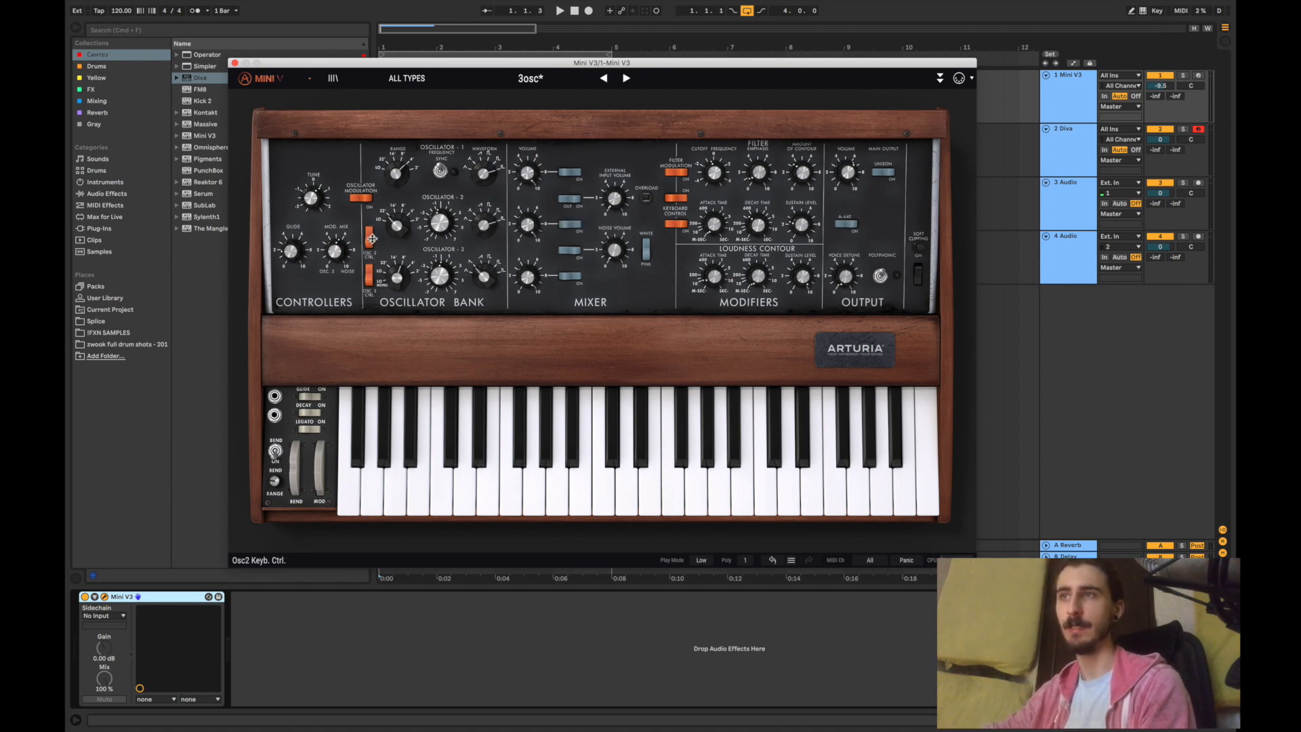
Adjust oscillator 1's volume and the noise volume in the mixer, and toggle oscillators 2 and 3 off and back on
drag(527, 173, 576, 328)
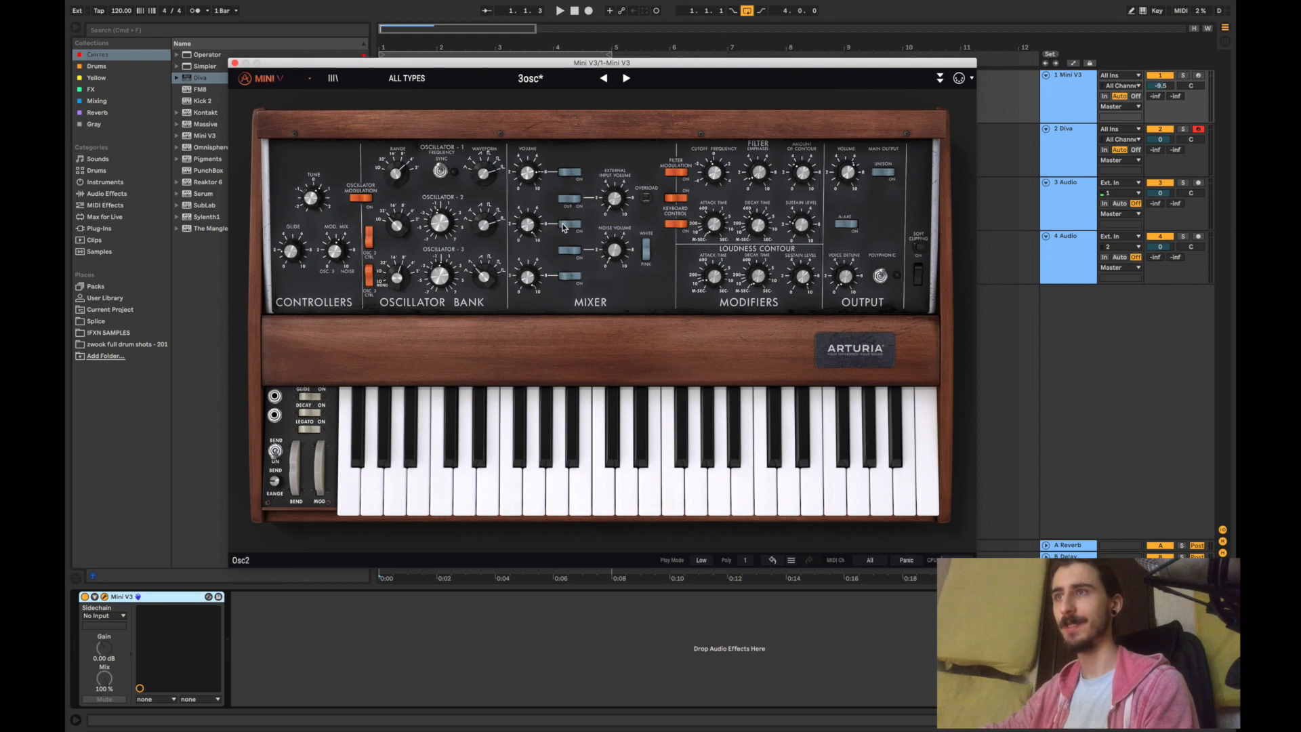
click(565, 227)
click(565, 226)
click(565, 277)
click(565, 275)
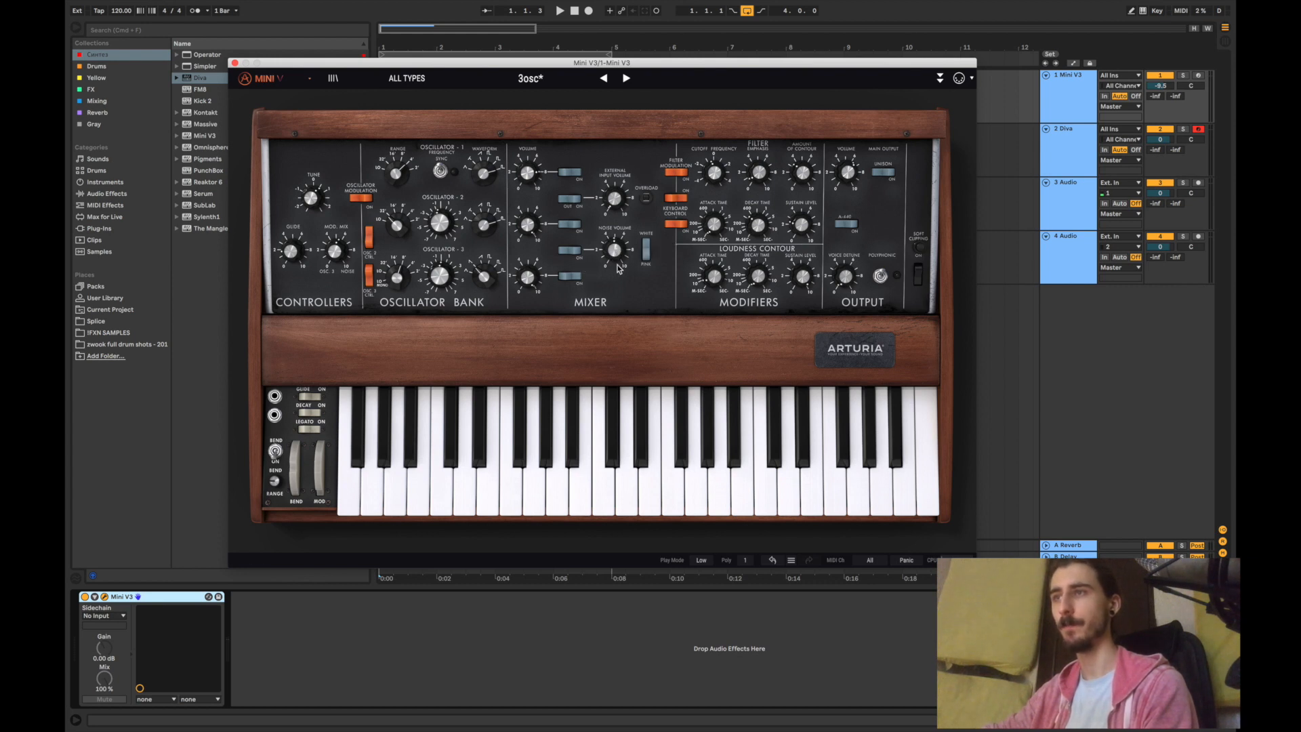
mouse_move(619, 263)
mouse_down()
mouse_move(611, 227)
mouse_move(597, 271)
mouse_up()
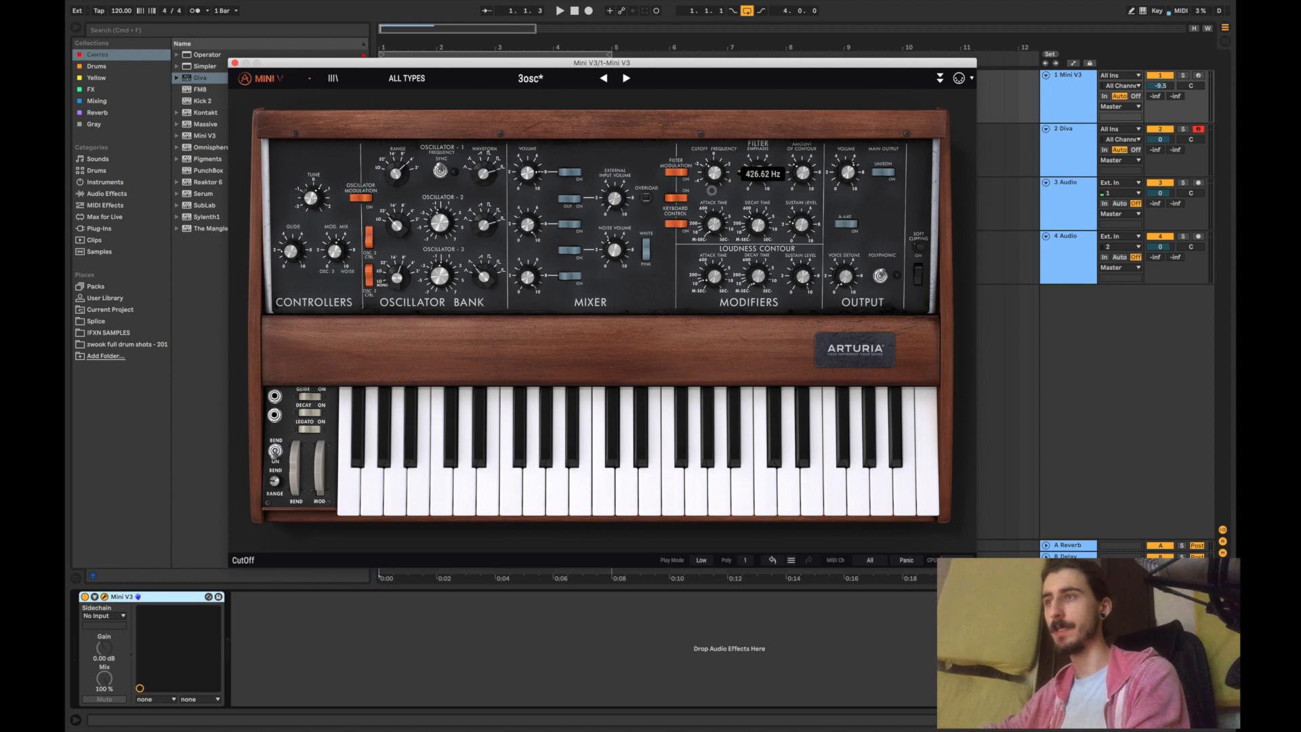
Adjust the filter's cutoff frequency, emphasis and amount of contour
mouse_move(718, 172)
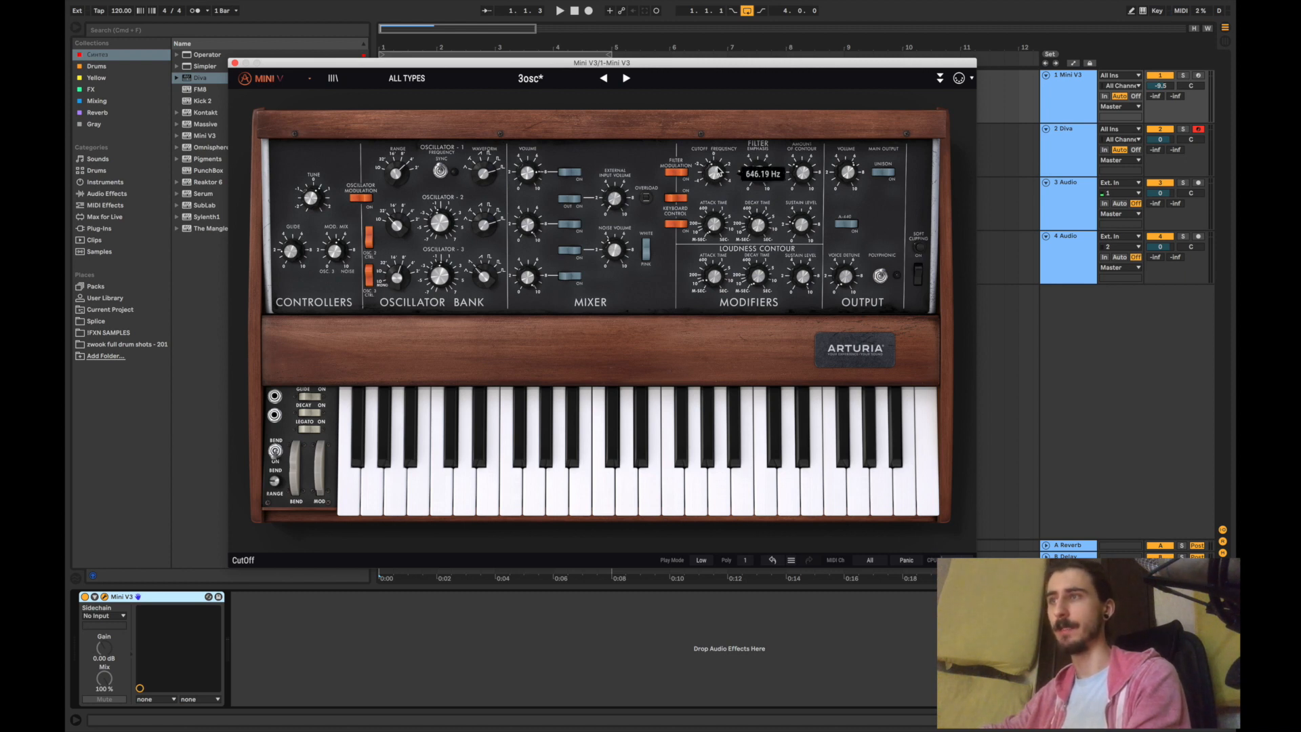
mouse_move(716, 170)
mouse_down()
mouse_move(710, 215)
mouse_move(709, 148)
mouse_up()
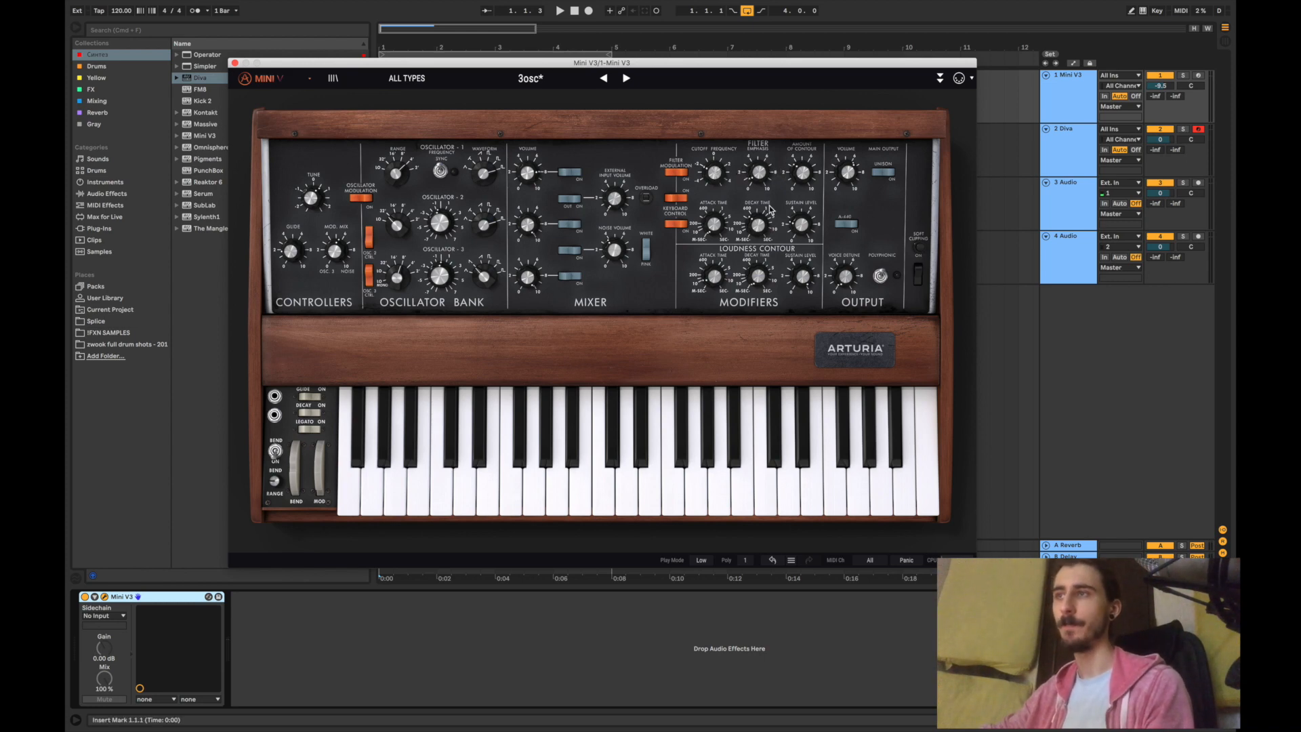
drag(713, 175, 759, 132)
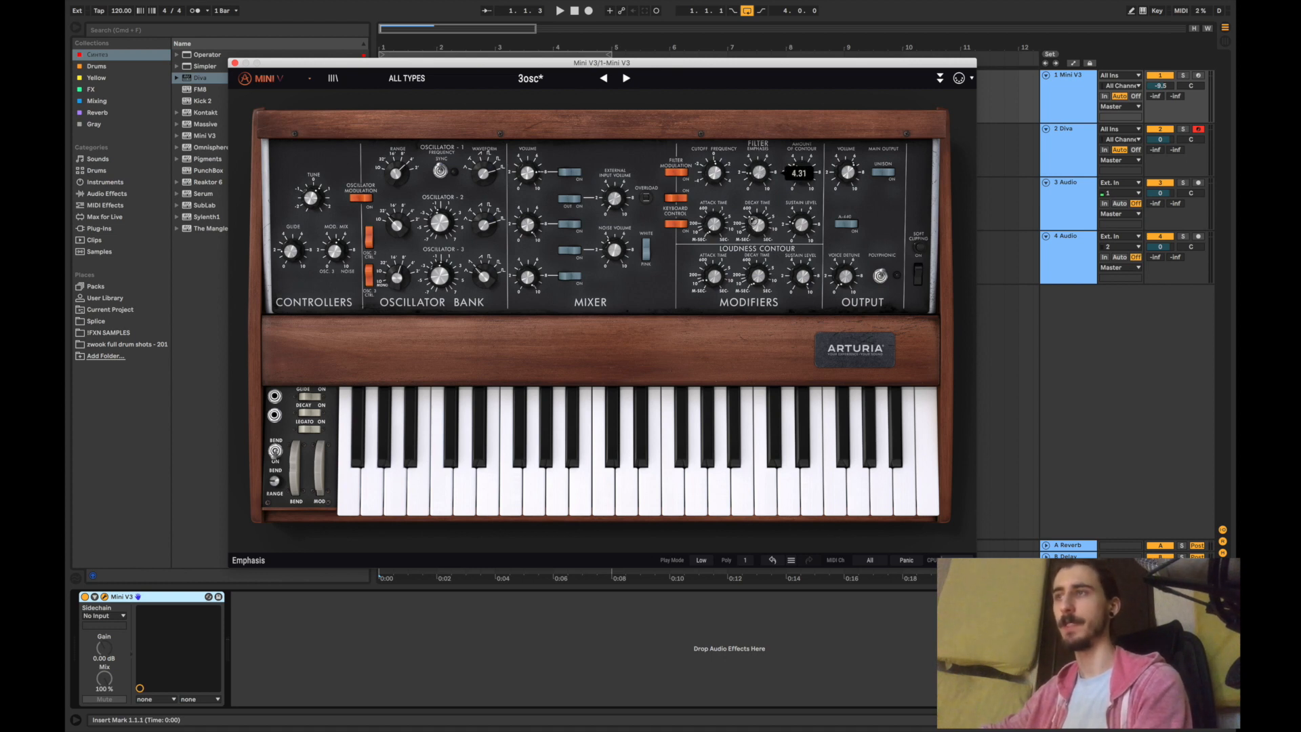
mouse_move(804, 171)
mouse_down()
mouse_move(792, 178)
mouse_move(807, 152)
mouse_move(796, 155)
mouse_up()
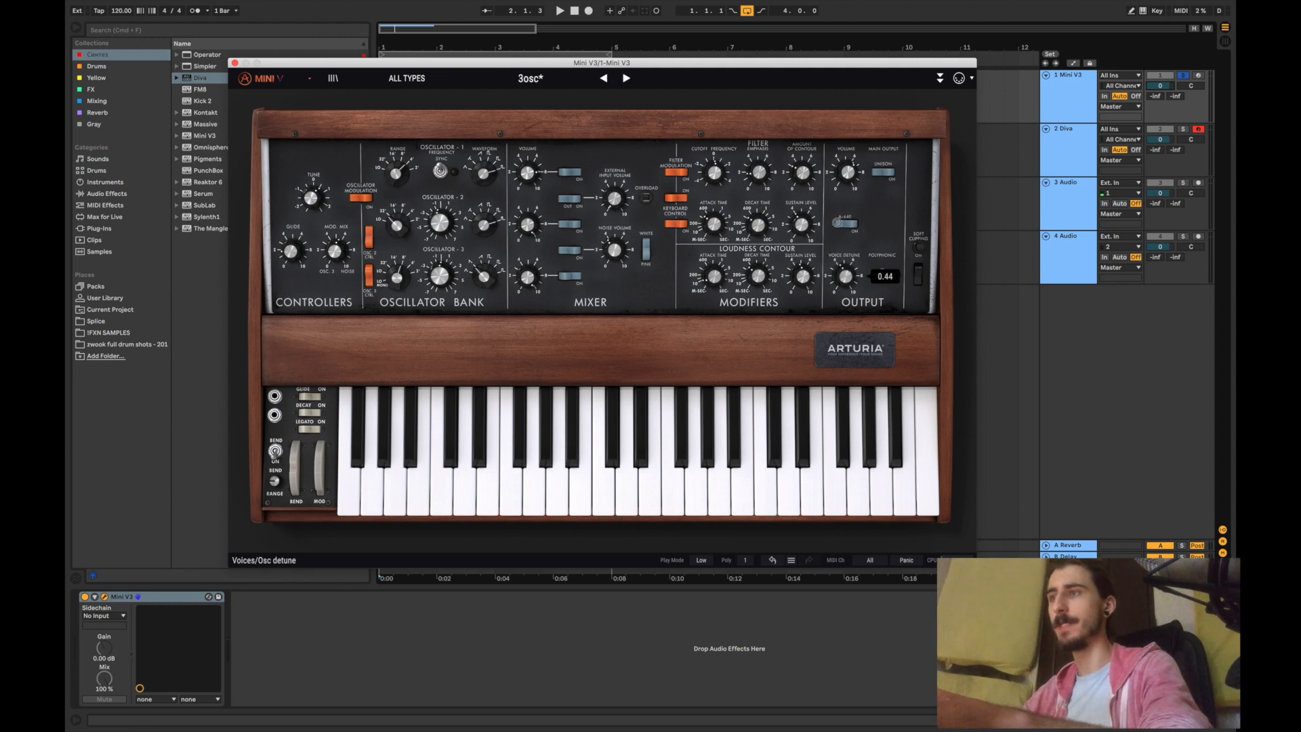
Set the voice detune to 0.08 and toggle the polyphonic and soft clipping switches
drag(844, 277, 845, 285)
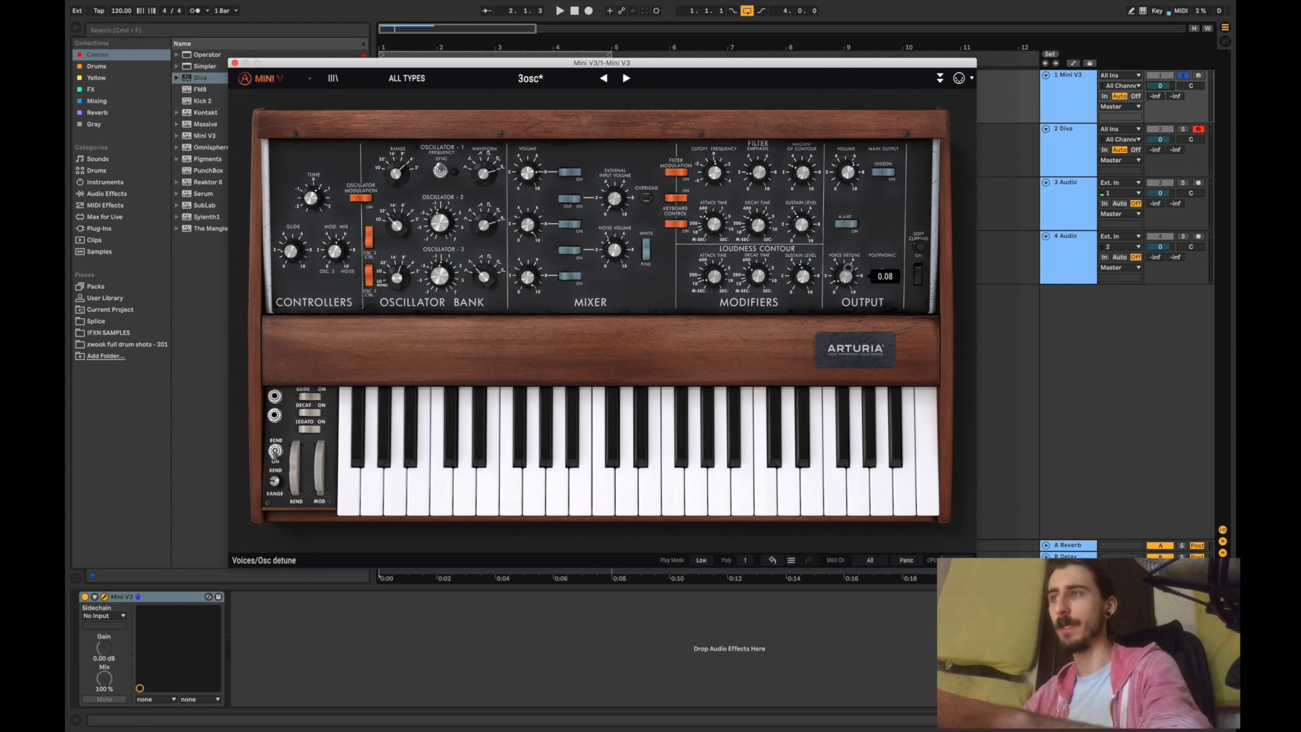
click(880, 277)
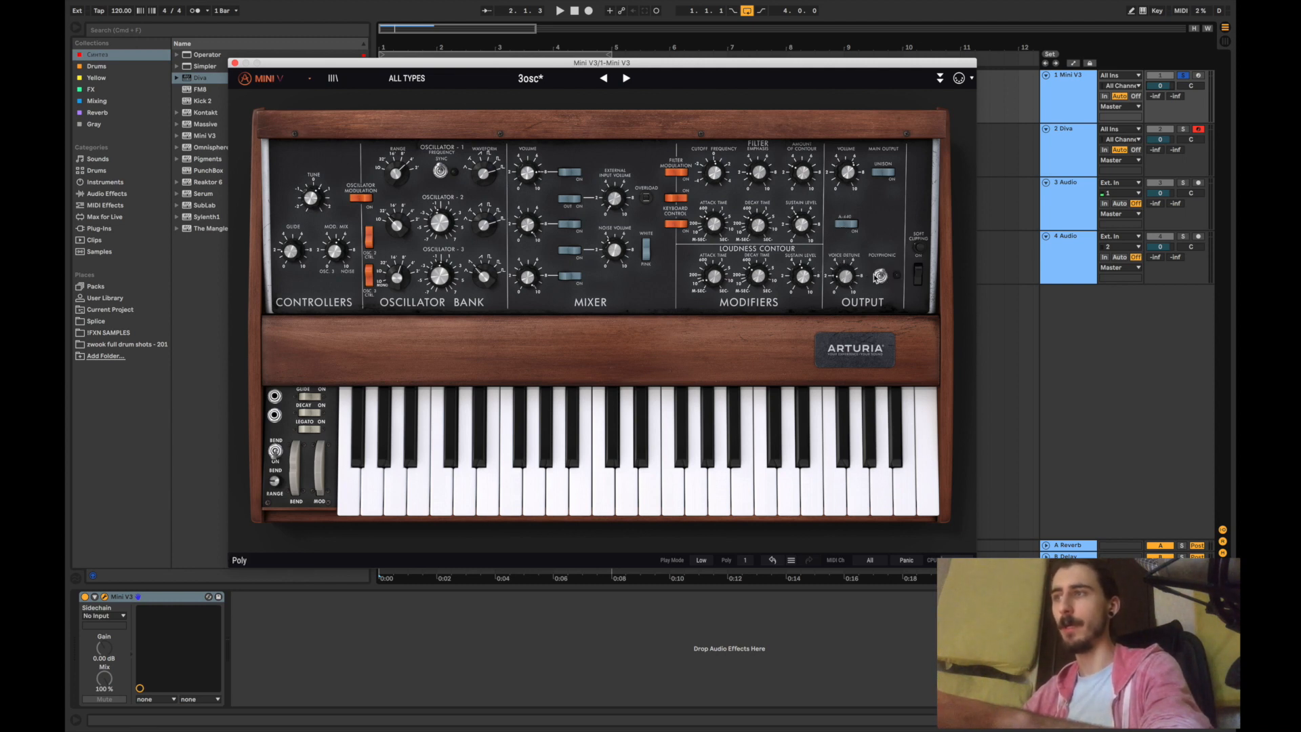
click(881, 276)
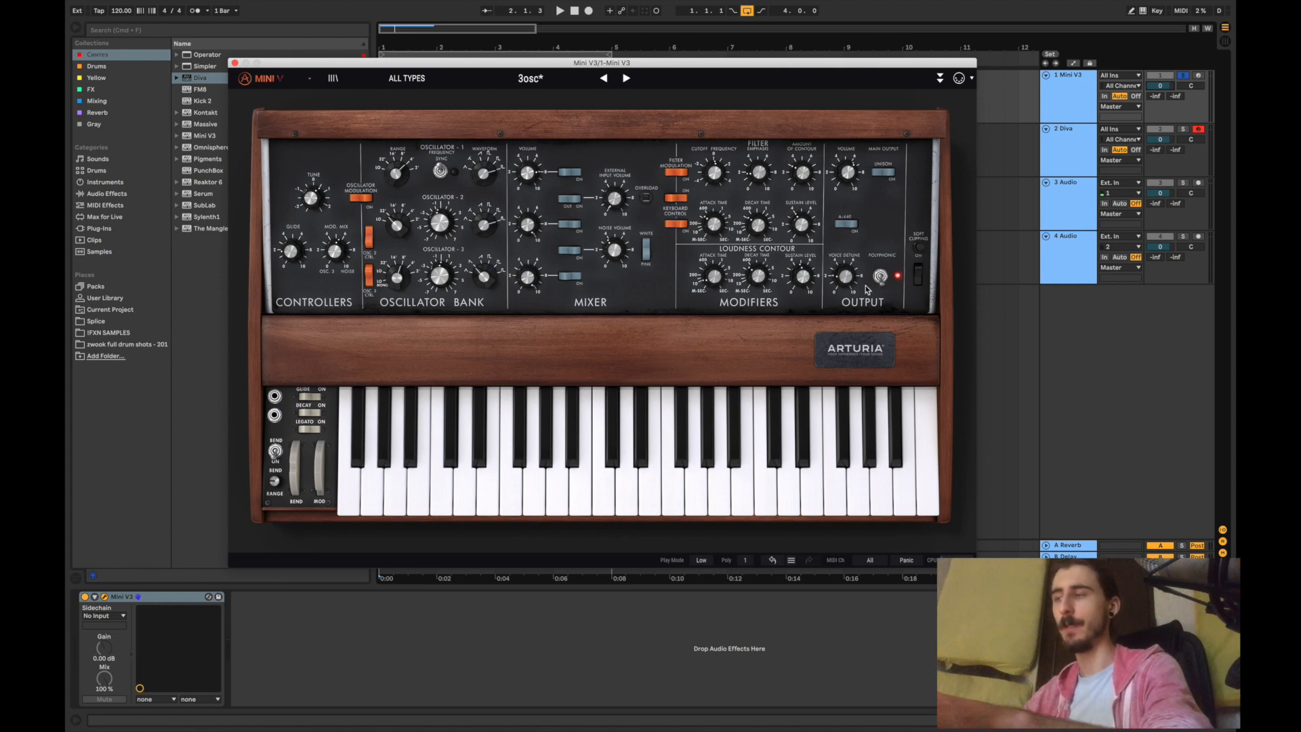
click(882, 276)
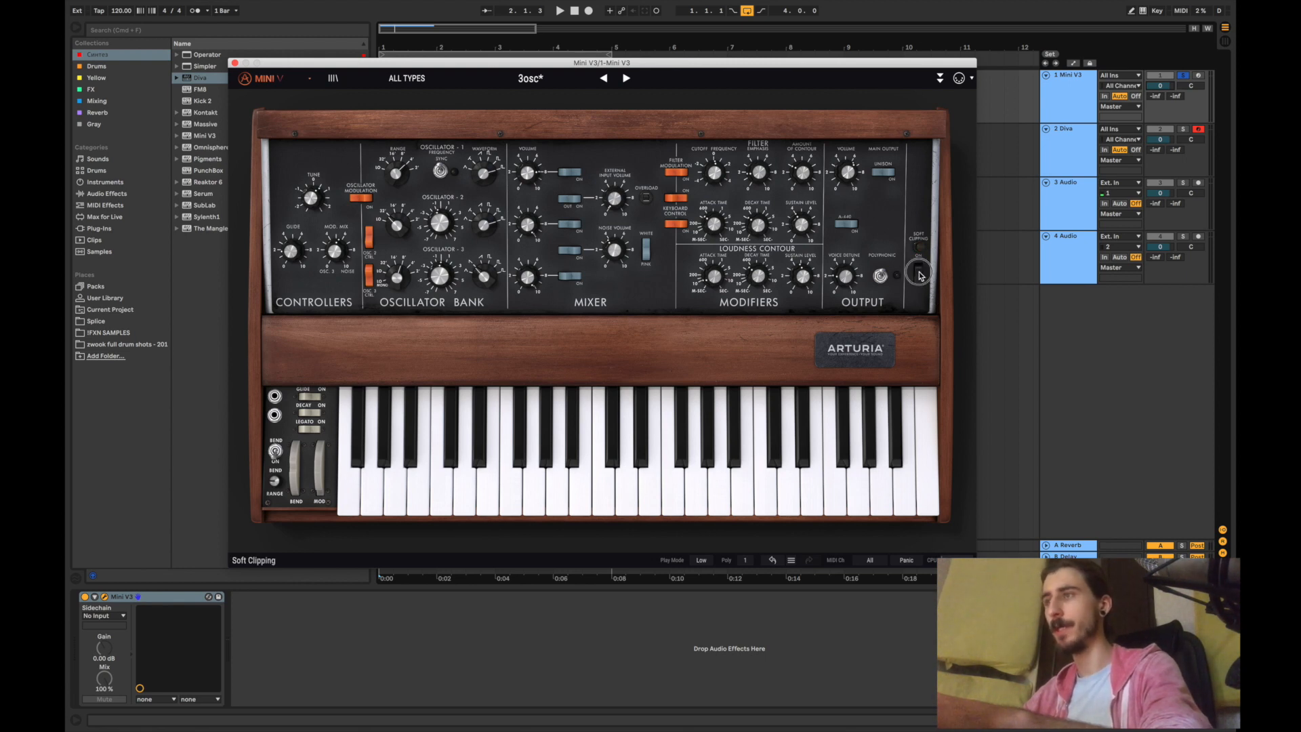
click(919, 274)
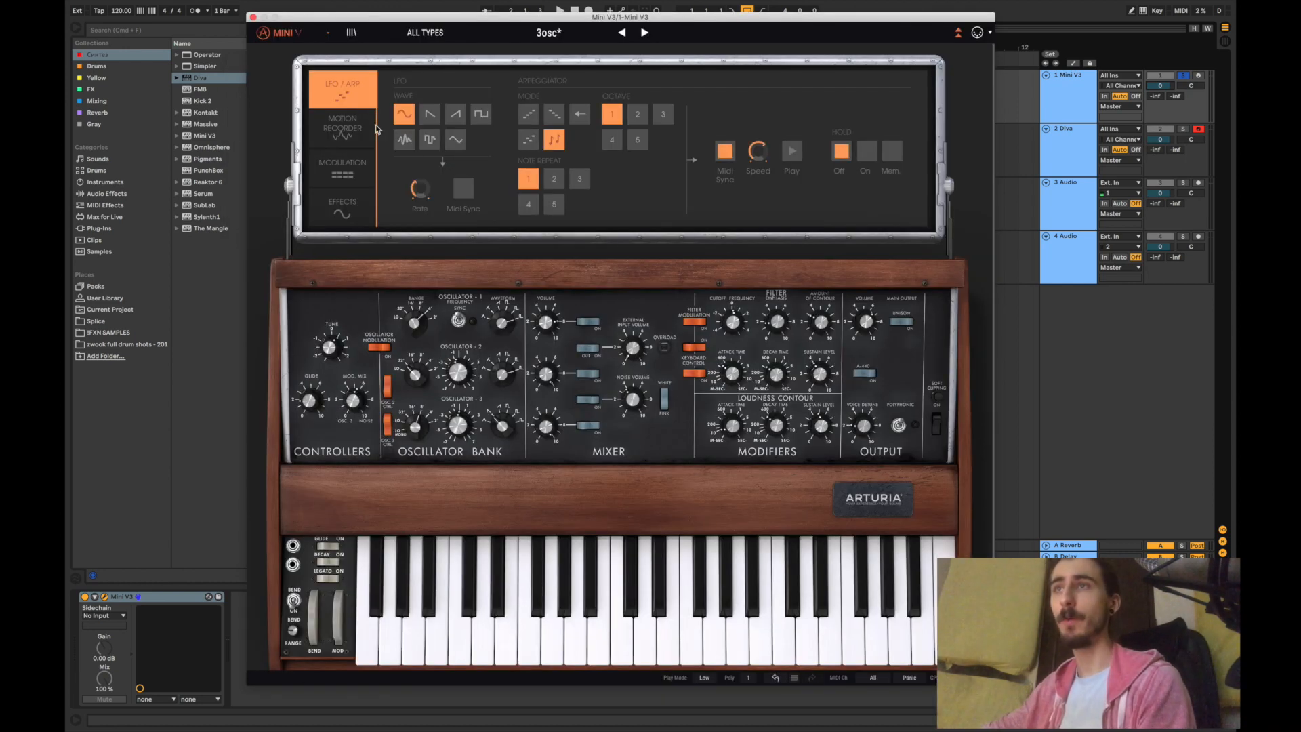
Try other LFO waveforms, including sawtooth and square, and set the LFO back to sine
click(429, 114)
click(480, 114)
click(455, 114)
click(455, 139)
click(404, 114)
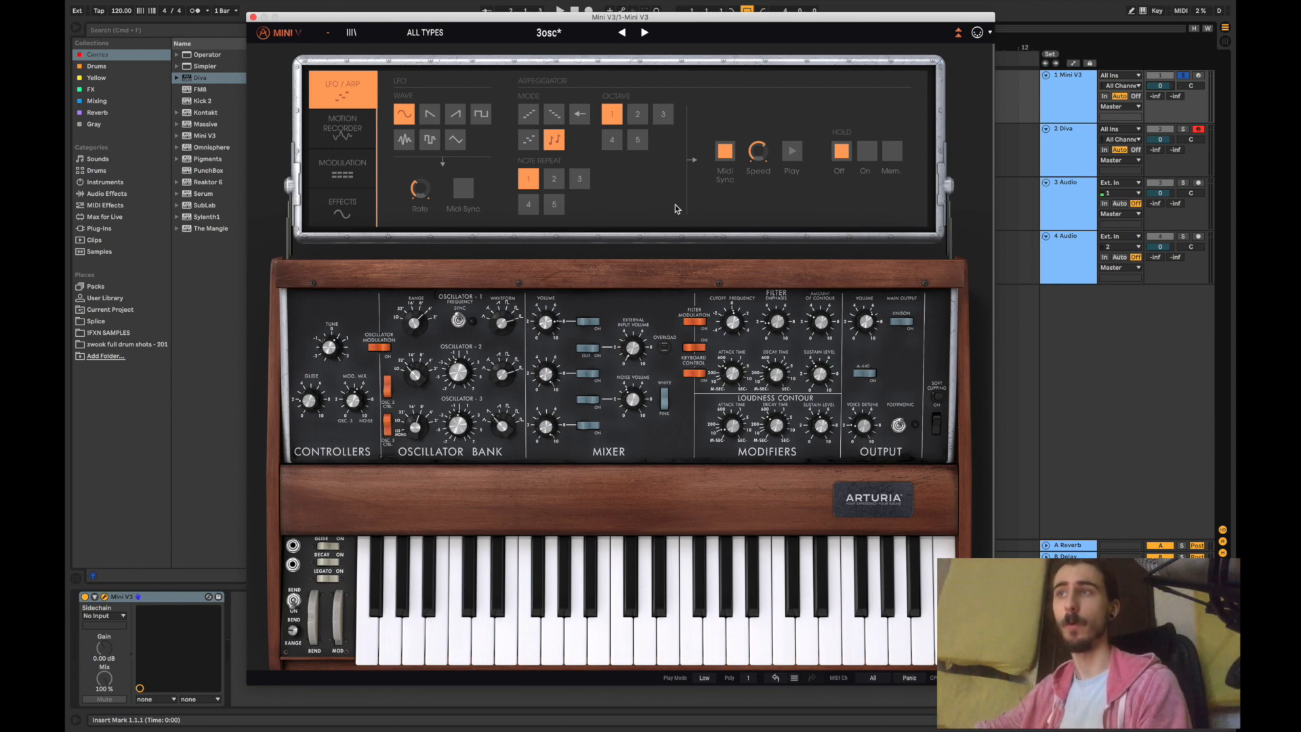
Draw a freehand wavy curve in the Motion Recorder's curve editor and lower the curve amount
click(324, 127)
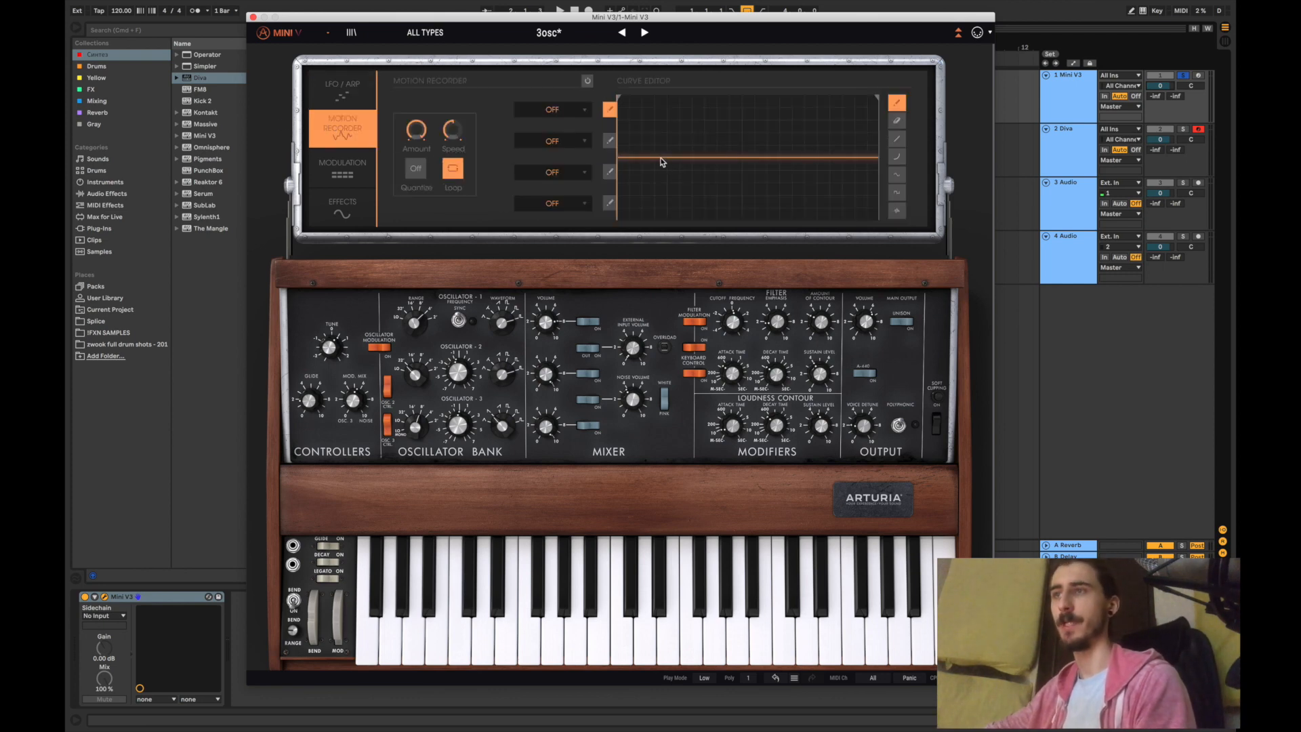
mouse_move(655, 158)
mouse_down()
mouse_move(691, 169)
mouse_move(782, 139)
mouse_move(824, 160)
mouse_move(835, 127)
mouse_move(840, 165)
mouse_move(862, 136)
mouse_move(844, 162)
mouse_move(752, 156)
mouse_move(698, 169)
mouse_move(660, 132)
mouse_move(620, 159)
mouse_move(650, 125)
mouse_move(687, 166)
mouse_move(738, 168)
mouse_move(779, 132)
mouse_move(793, 183)
mouse_move(840, 146)
mouse_move(881, 146)
mouse_up()
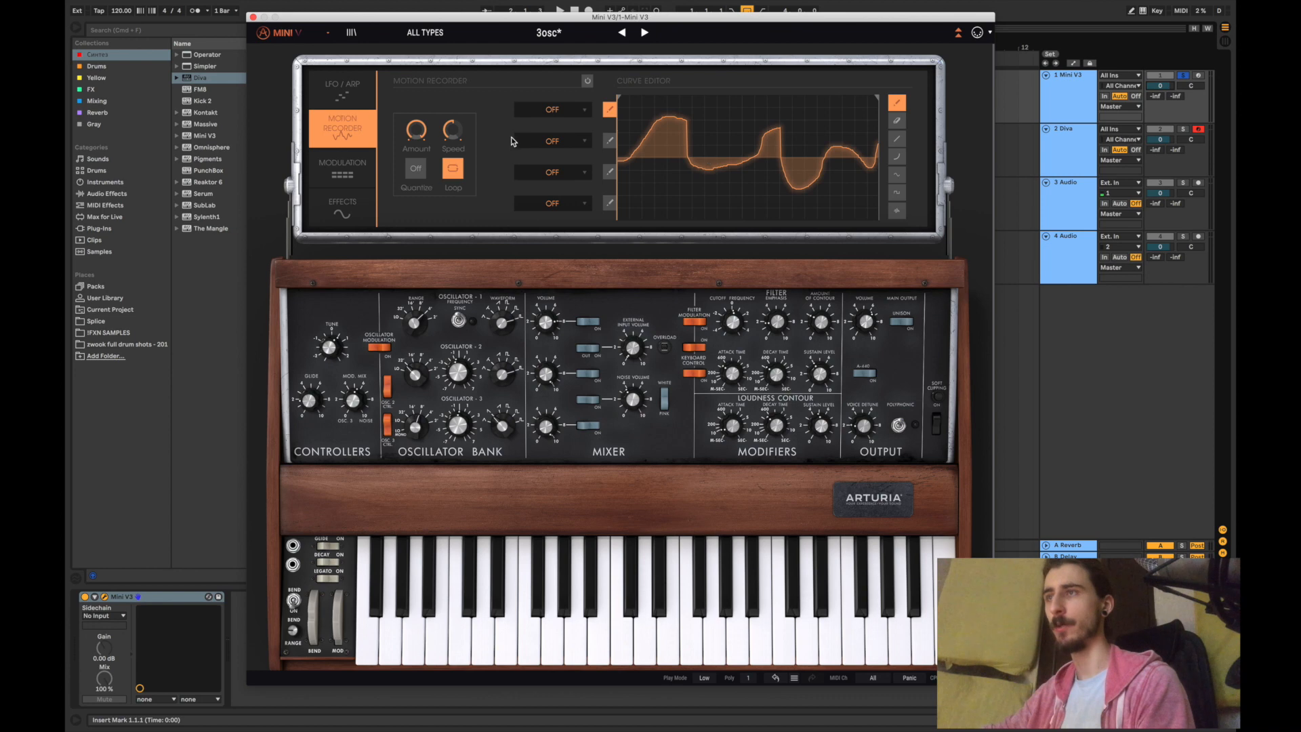
drag(423, 133, 414, 190)
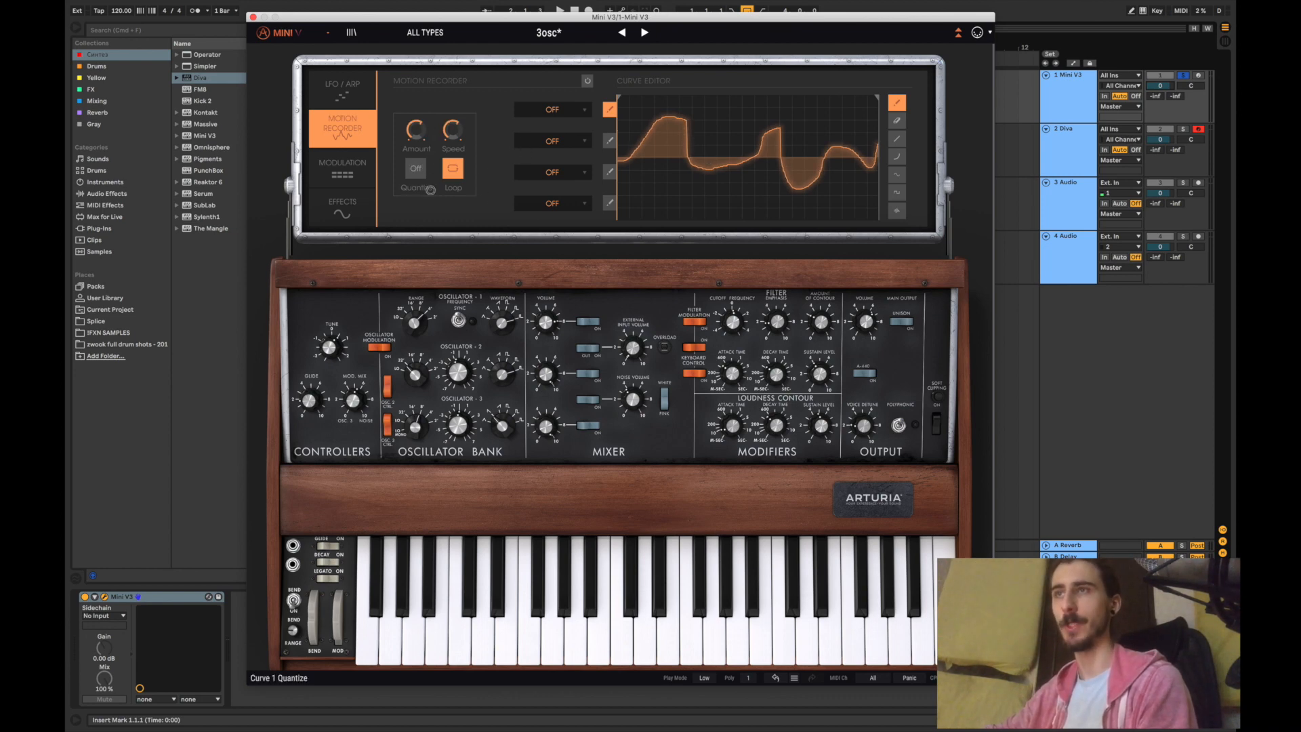
Redraw parts of the motion curve with straight ramps, a curved rise and a sine shape
click(898, 139)
mouse_move(736, 143)
mouse_down()
mouse_move(685, 165)
mouse_move(743, 166)
mouse_move(671, 174)
mouse_move(718, 170)
mouse_move(822, 115)
mouse_move(859, 134)
mouse_move(871, 179)
mouse_up()
click(897, 156)
mouse_move(745, 134)
mouse_down()
mouse_move(779, 171)
mouse_move(794, 106)
mouse_up()
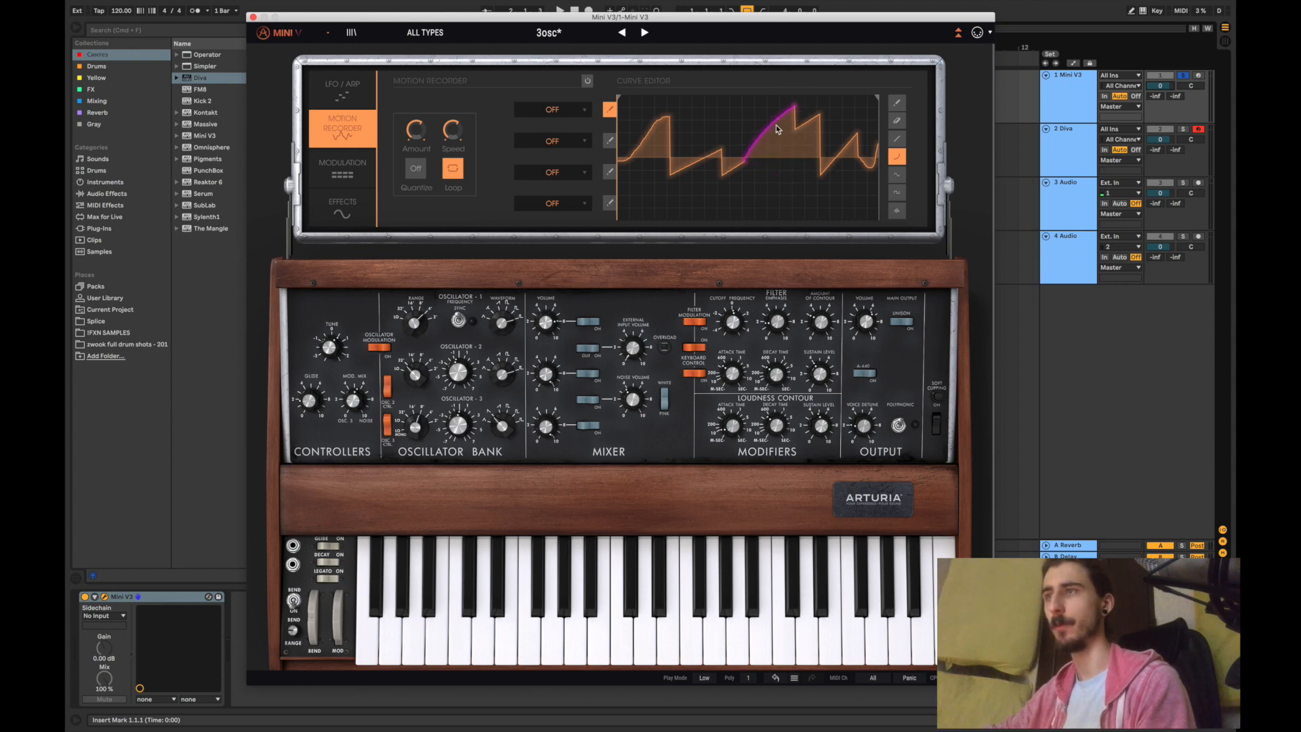
click(897, 175)
mouse_move(764, 159)
mouse_down()
mouse_move(664, 154)
mouse_move(645, 174)
mouse_move(651, 195)
mouse_up()
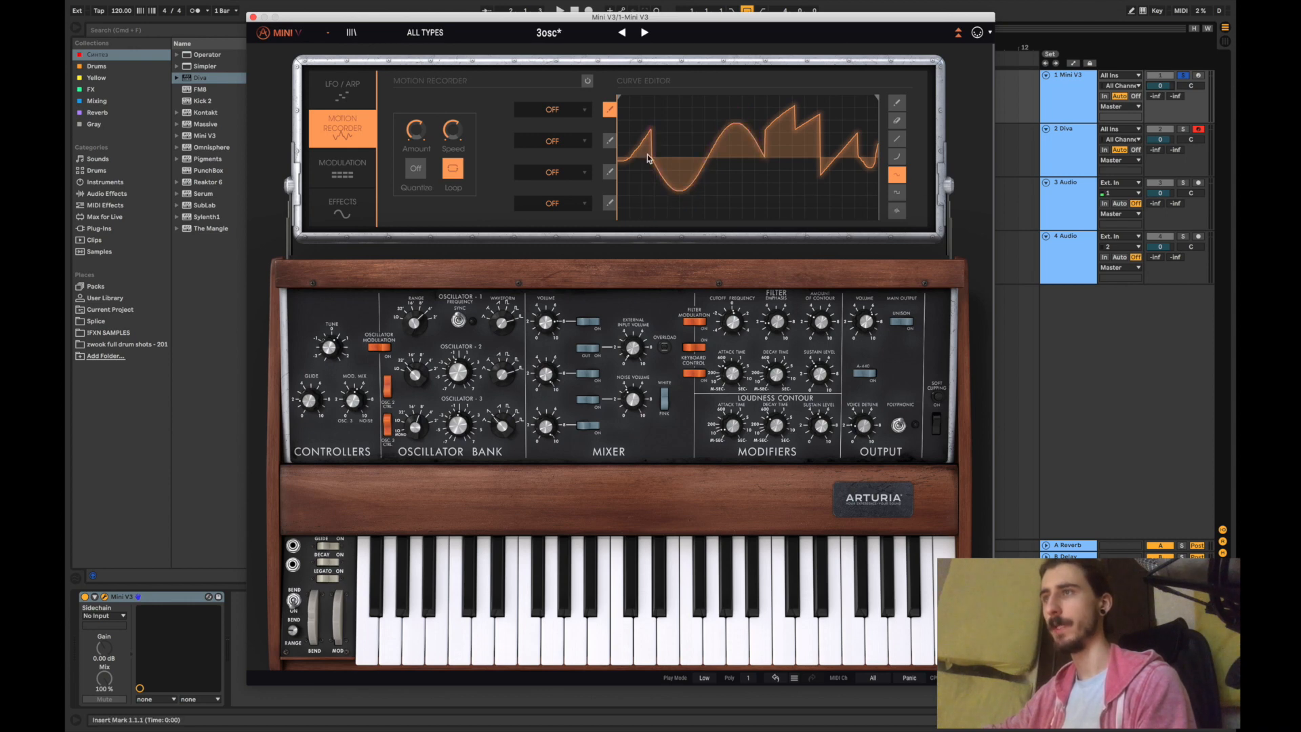
Examine the source and destination options of the first slot in the modulation matrix
click(342, 166)
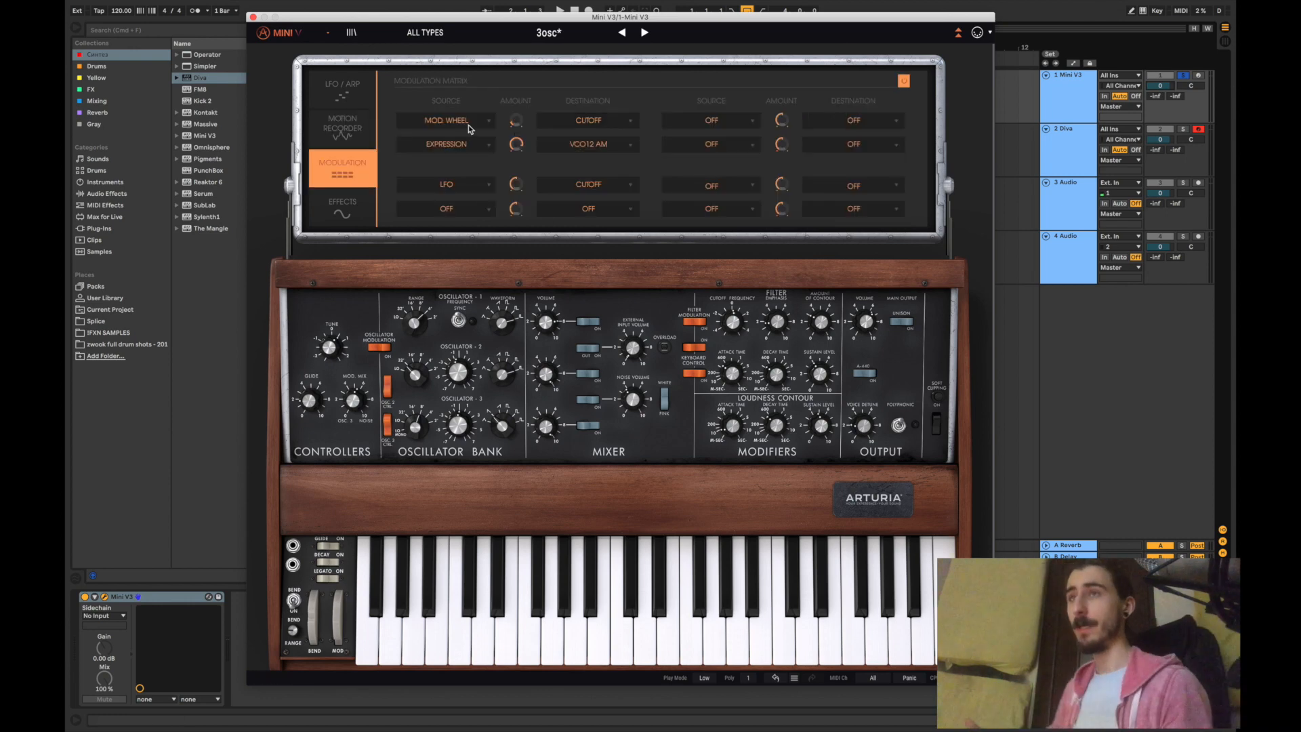
click(467, 121)
click(470, 123)
click(470, 123)
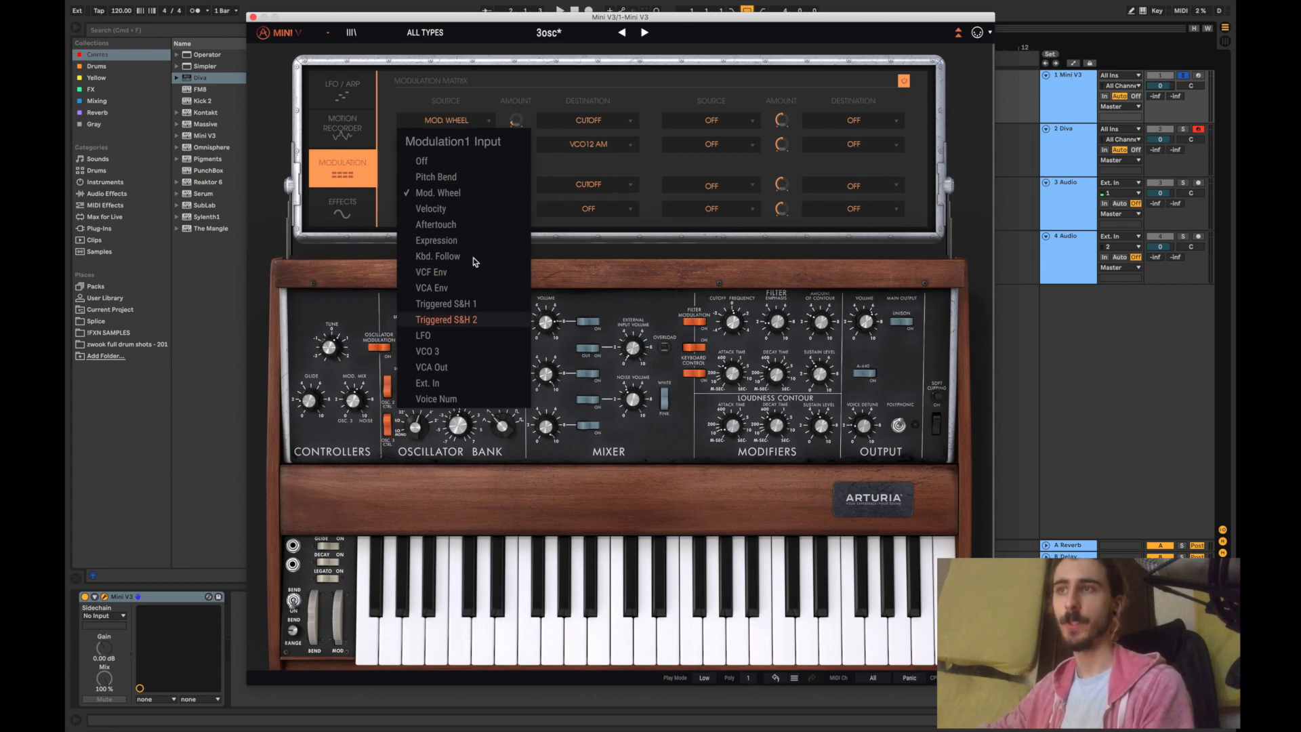
click(588, 120)
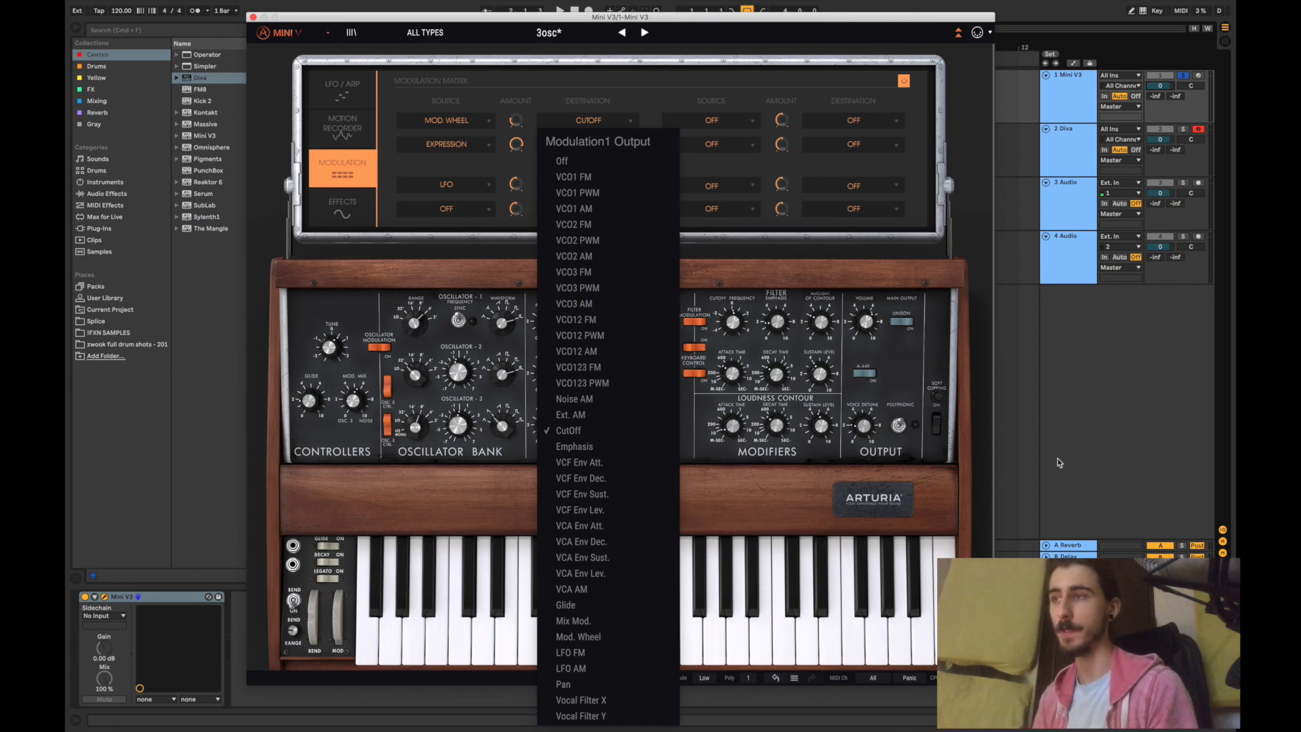
click(922, 268)
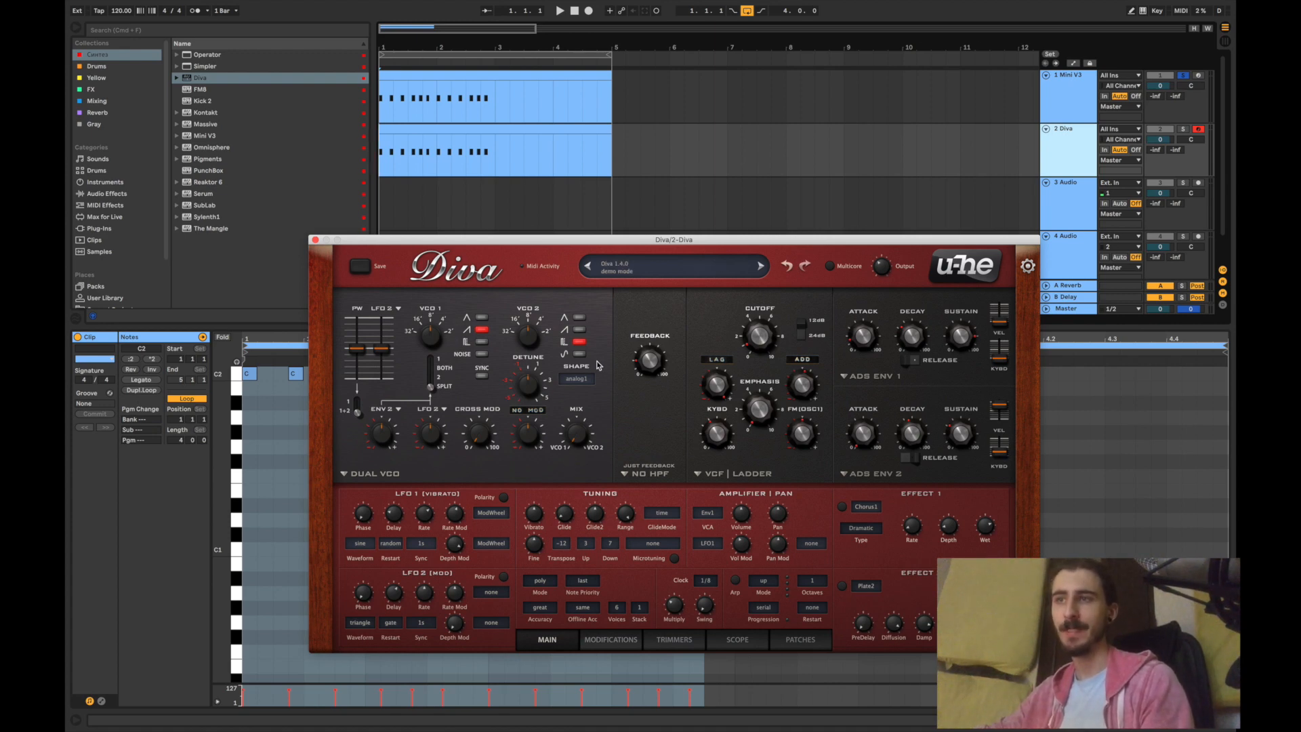
Try the DCO oscillator model in Diva and set it back to Dual VCO
click(400, 478)
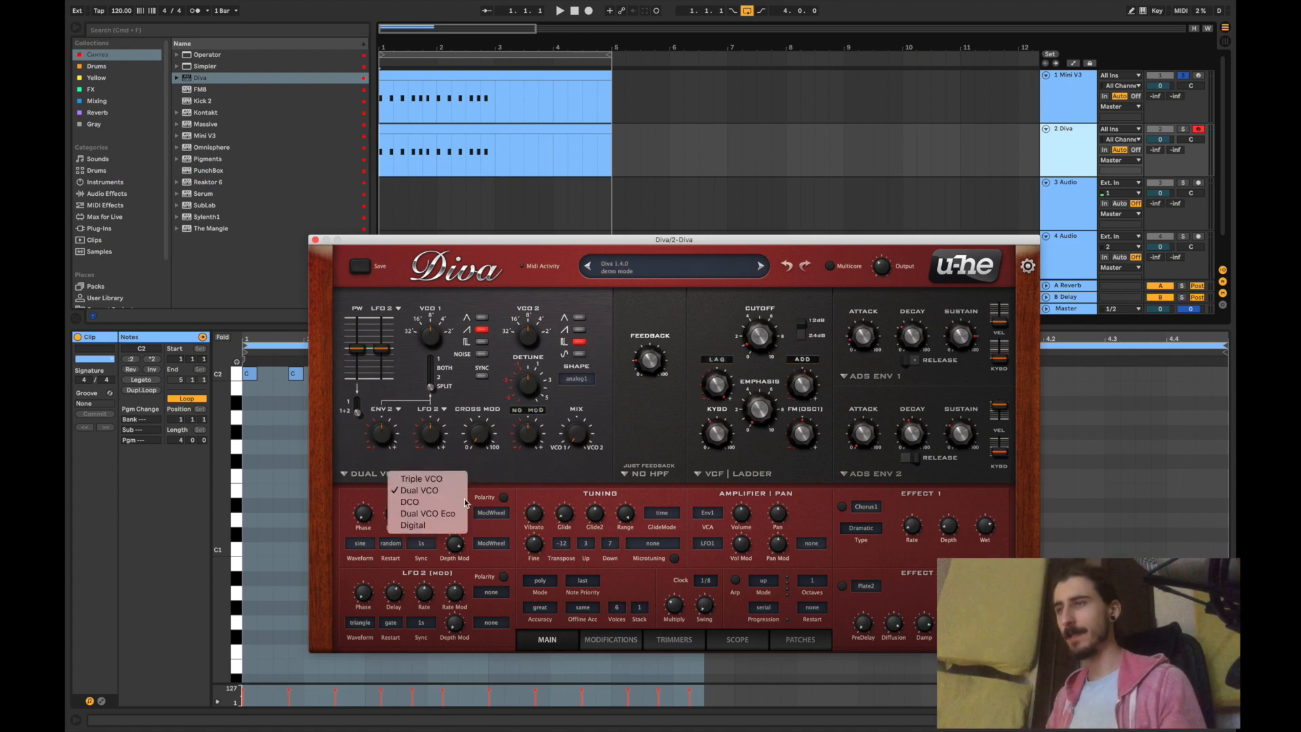
click(427, 504)
click(369, 476)
click(390, 491)
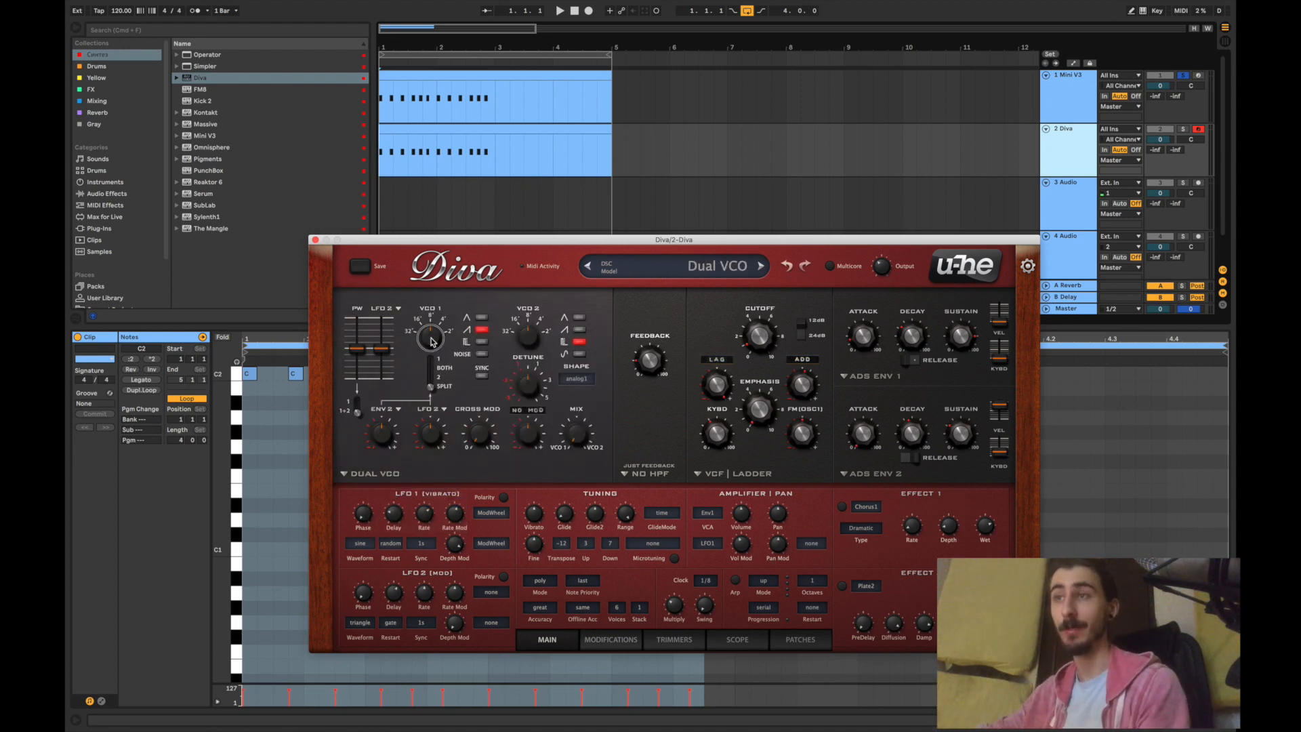
Switch VCO 1 from sawtooth to the pulse waveform and set the VCO 2 detune to 0.01
click(482, 328)
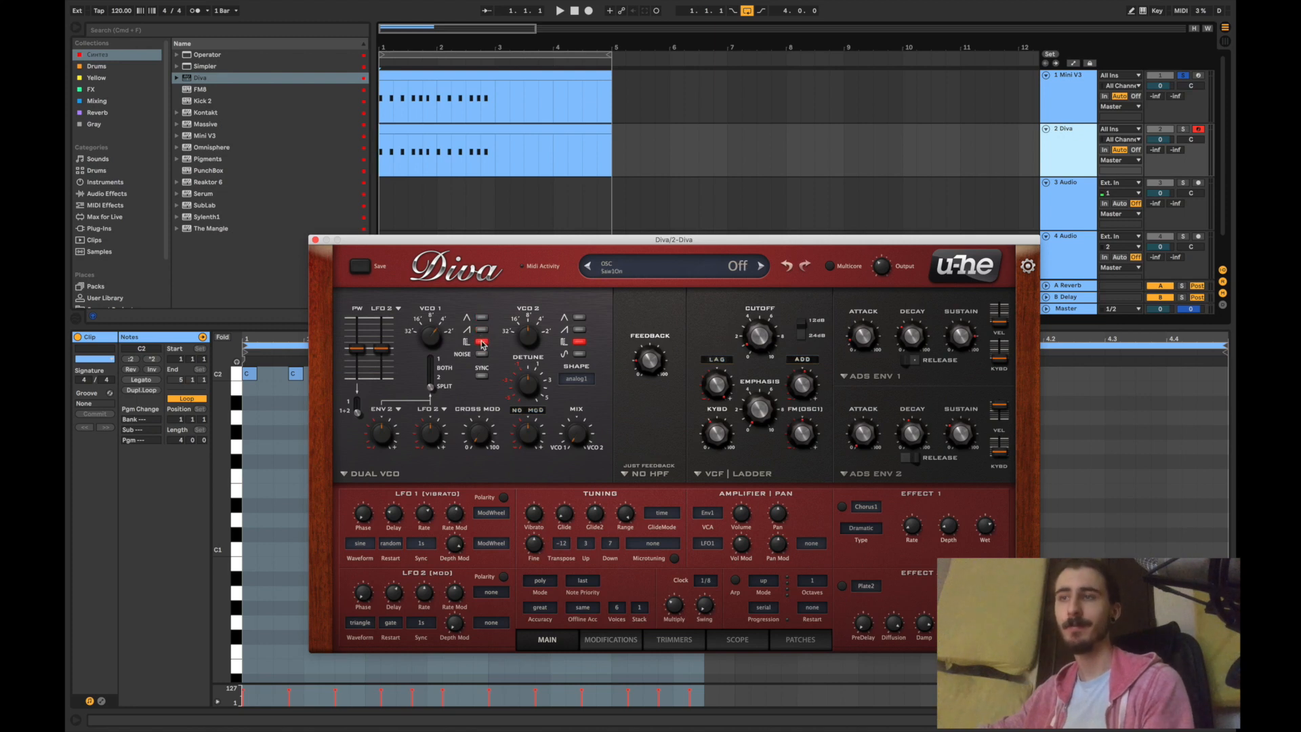
mouse_move(531, 392)
mouse_down()
mouse_move(531, 379)
mouse_move(532, 394)
mouse_up()
click(578, 381)
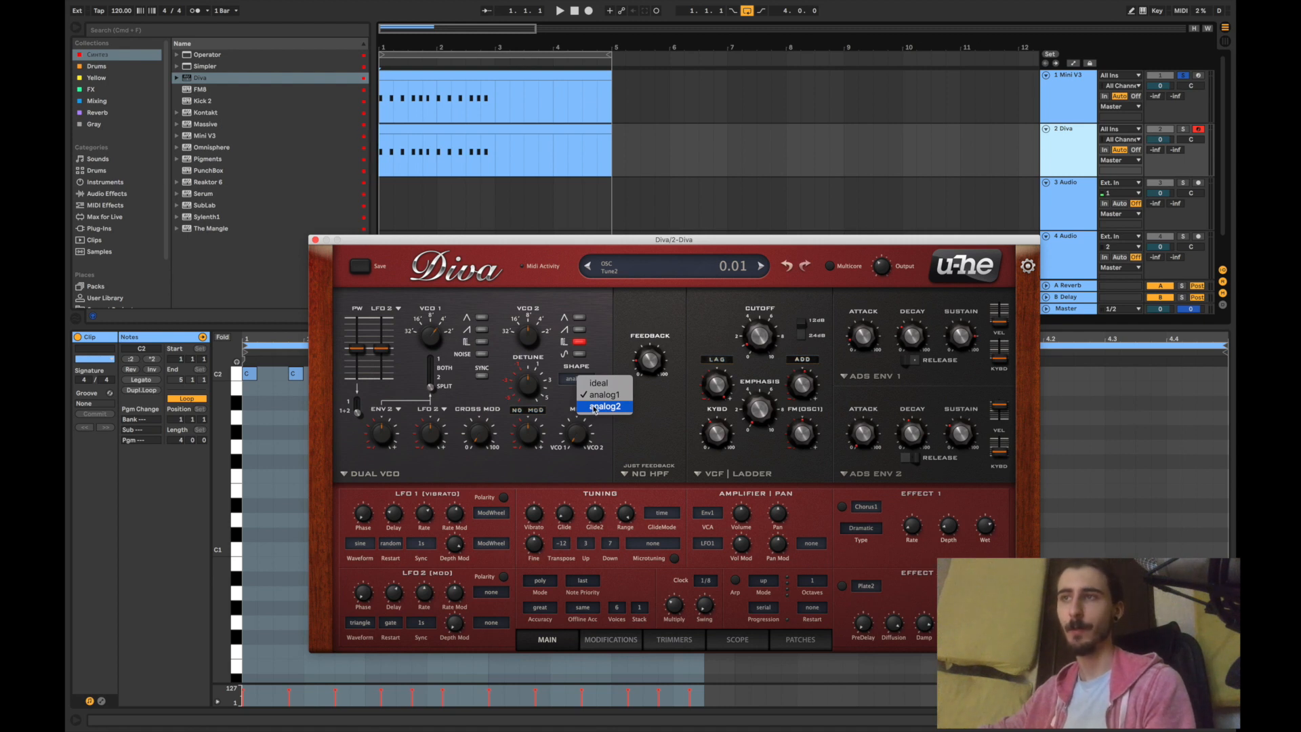
click(482, 342)
drag(653, 378, 661, 378)
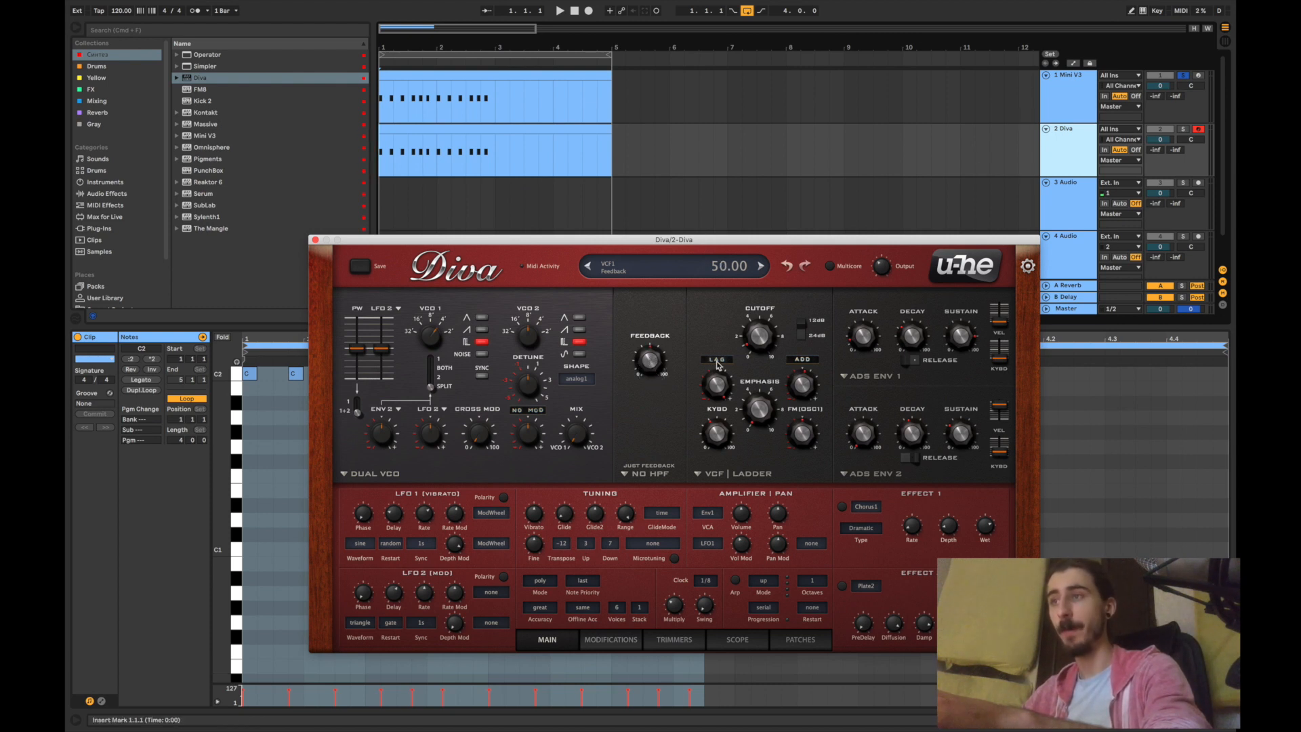
Solo the Diva track and play a short stretch of its clip with the plug-in window open
click(1183, 128)
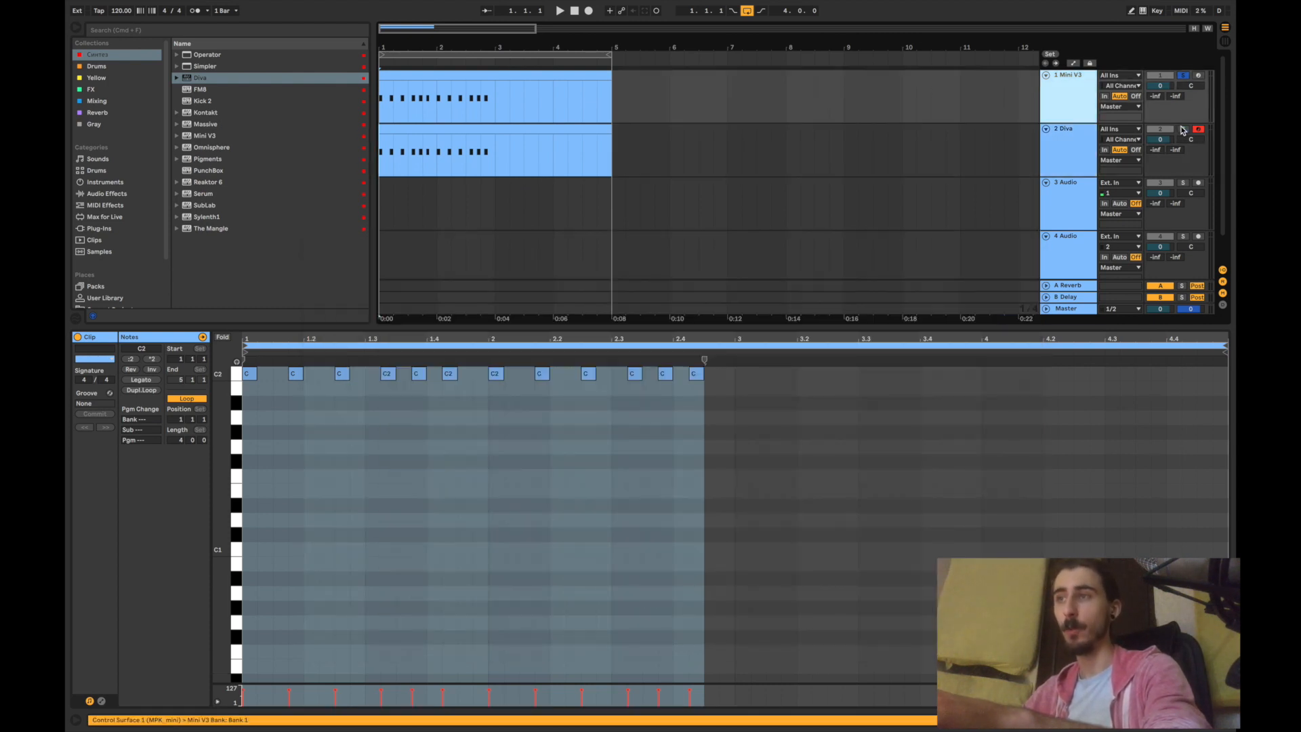
click(1069, 151)
drag(661, 374, 667, 496)
key(space)
key(space)
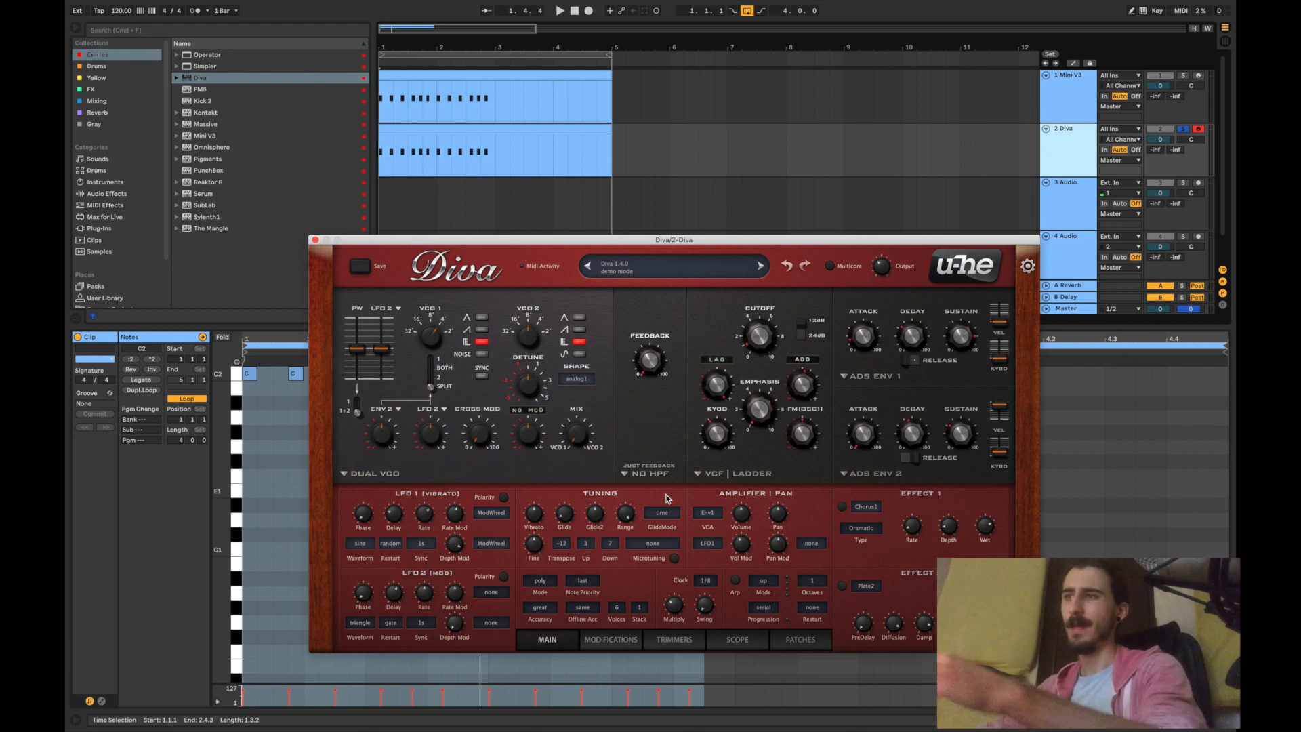
Move the Diva window higher on the screen and show its modifications page
drag(512, 238, 544, 97)
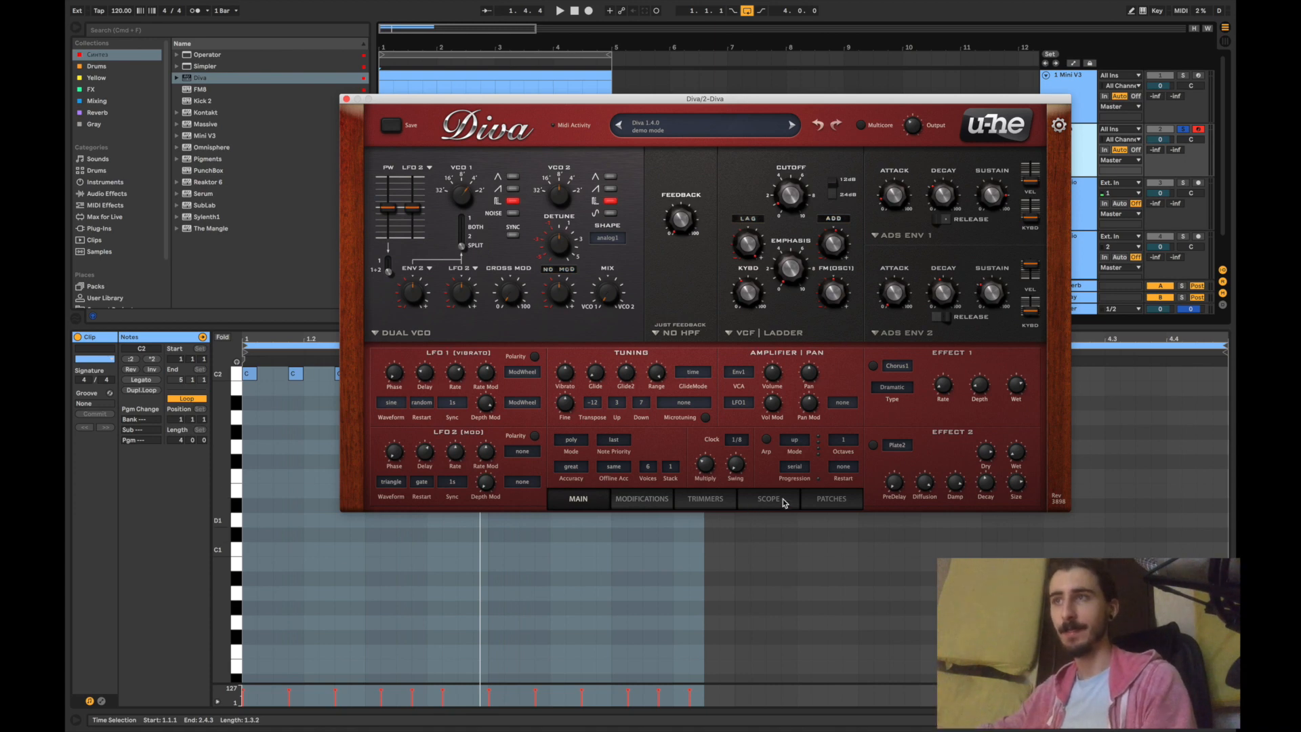
click(807, 500)
click(644, 500)
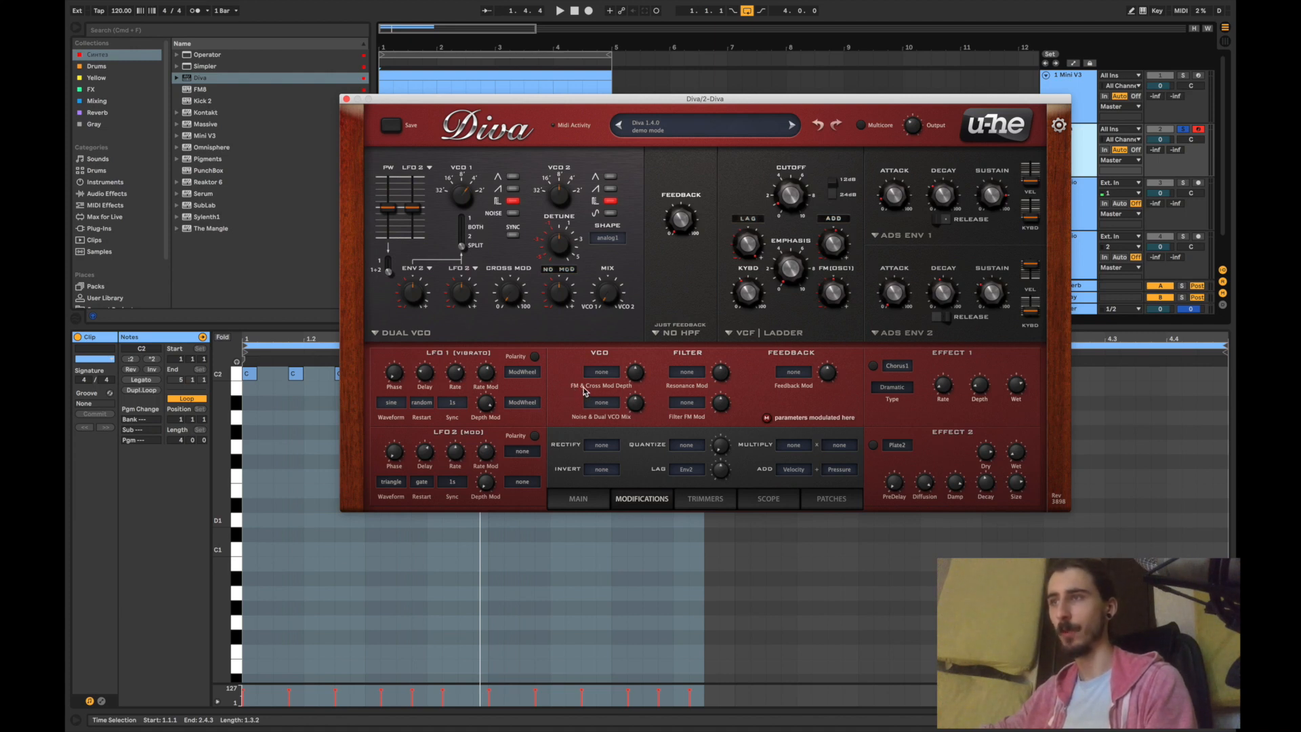
Examine the modulation sources offered for FM and cross mod depth, resonance and feedback without changing them
click(603, 372)
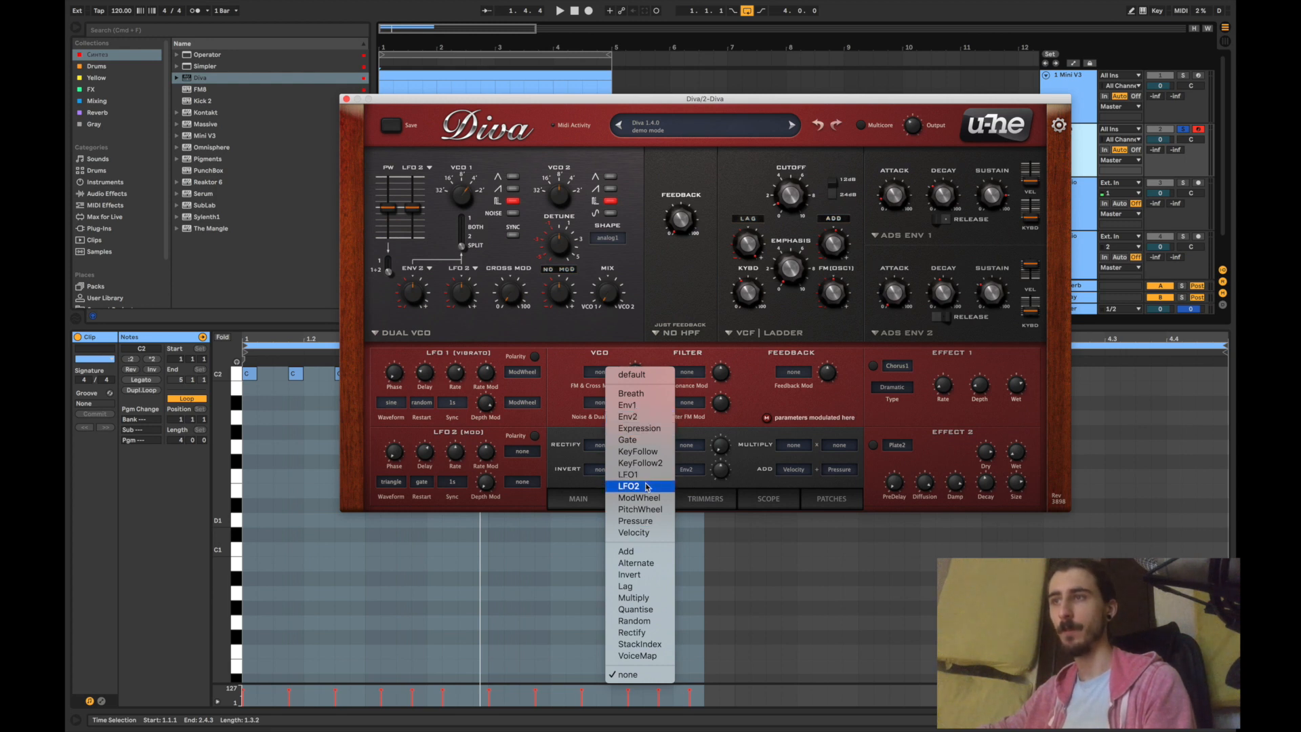
click(762, 391)
click(687, 373)
click(787, 372)
click(788, 374)
click(763, 375)
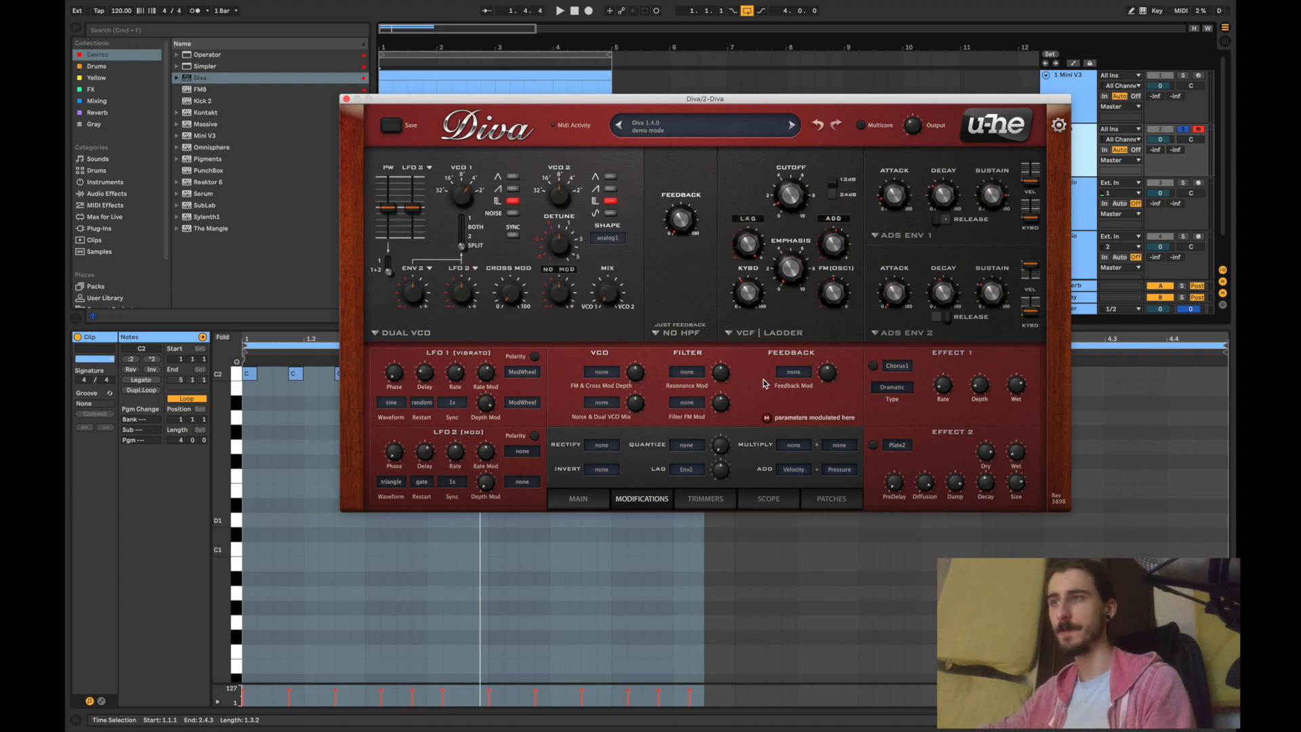
Set the two sources of the Multiply modulation processor to Env2 and LFO2
click(793, 372)
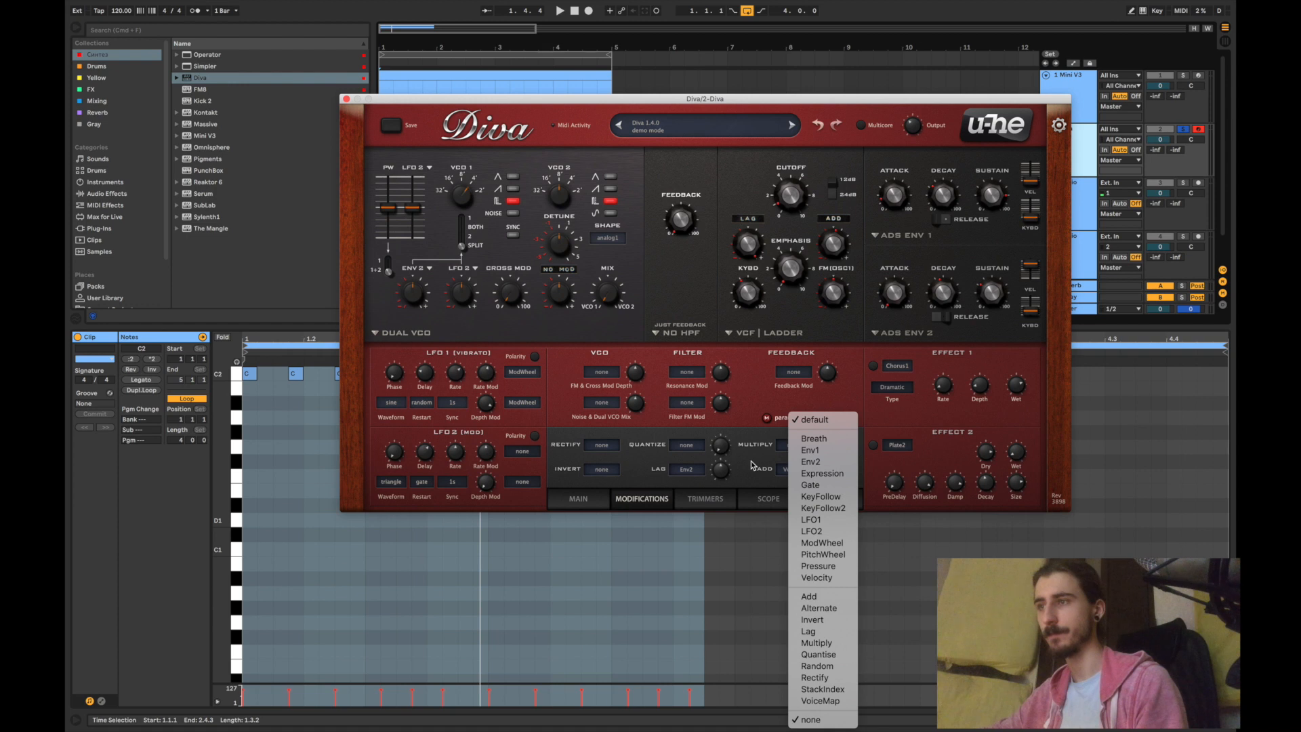
click(811, 461)
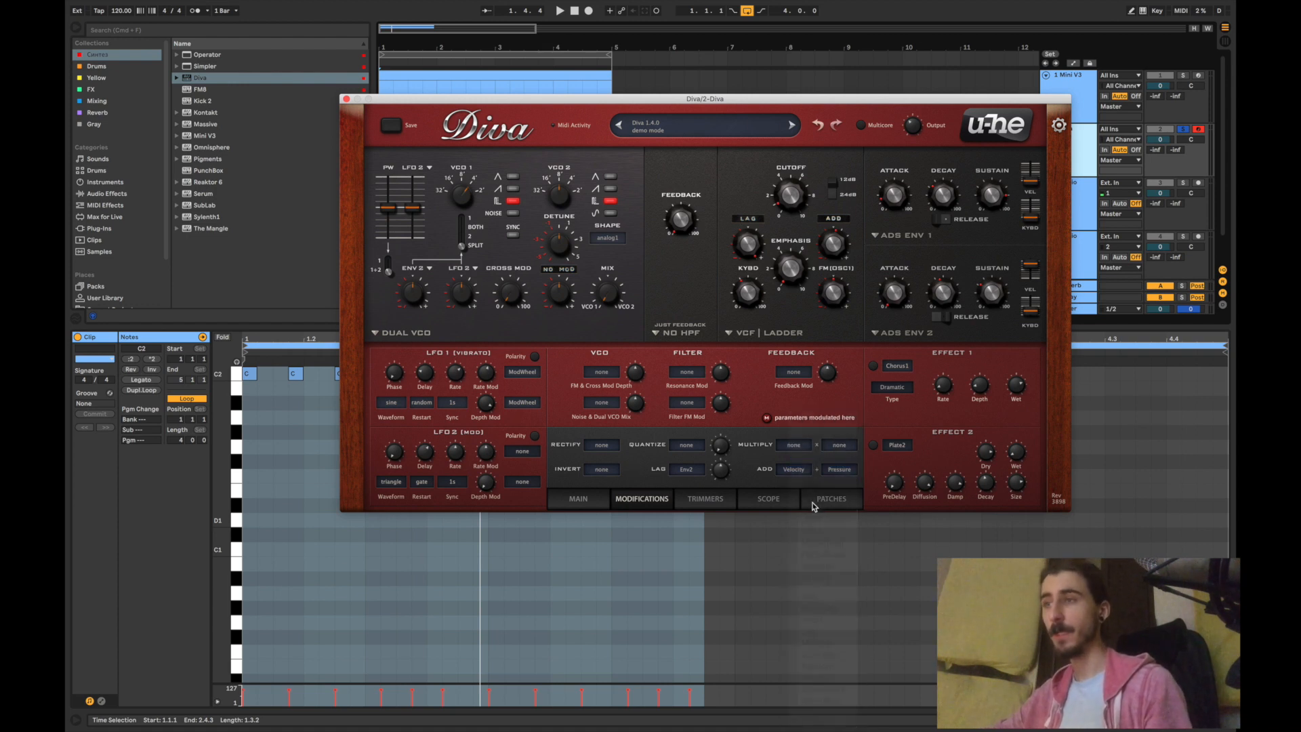
click(838, 447)
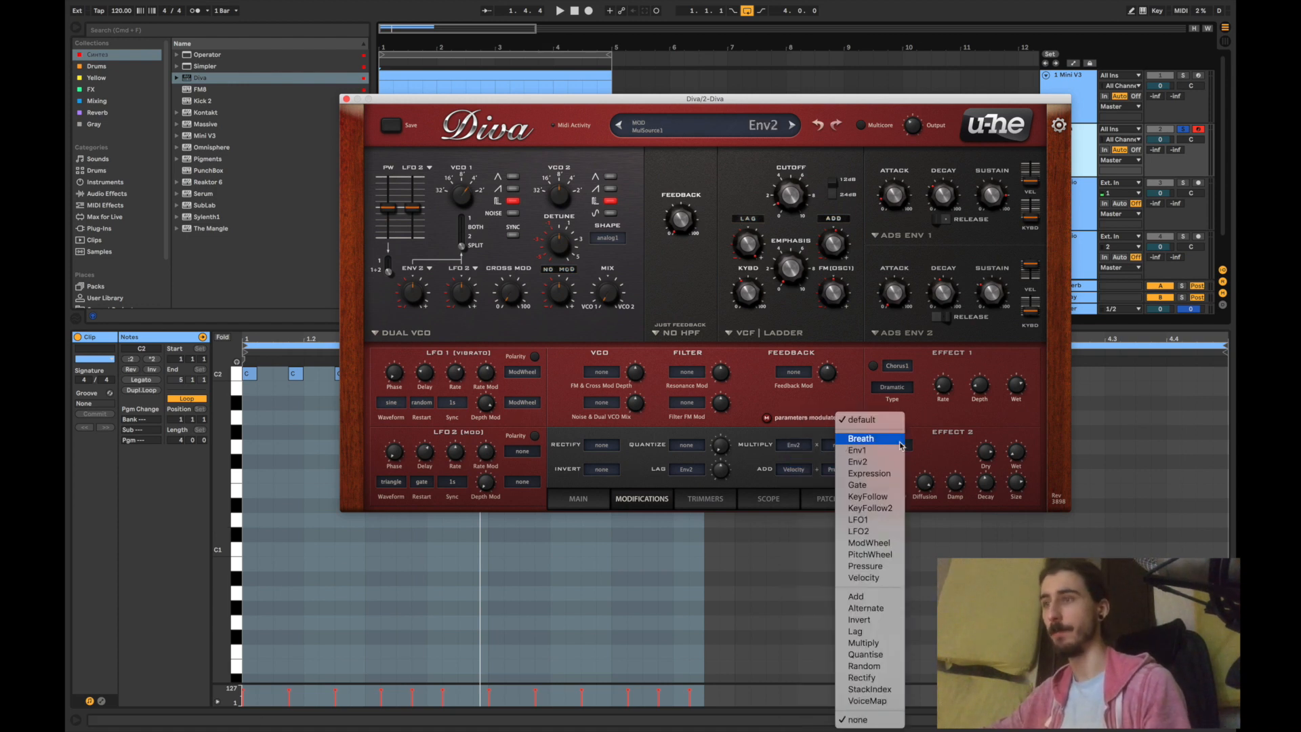
click(871, 532)
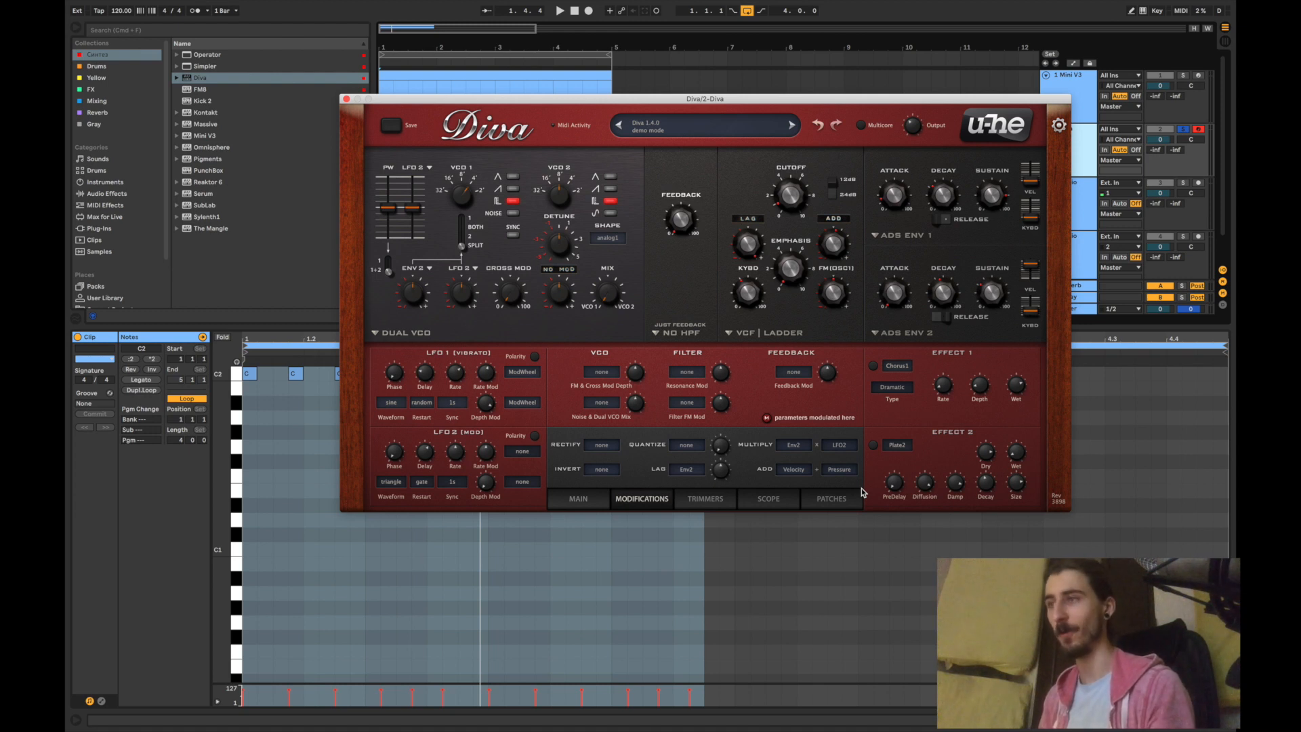
Set the two sources of the Add modulation processor to LFO1 and KeyFollow
click(793, 471)
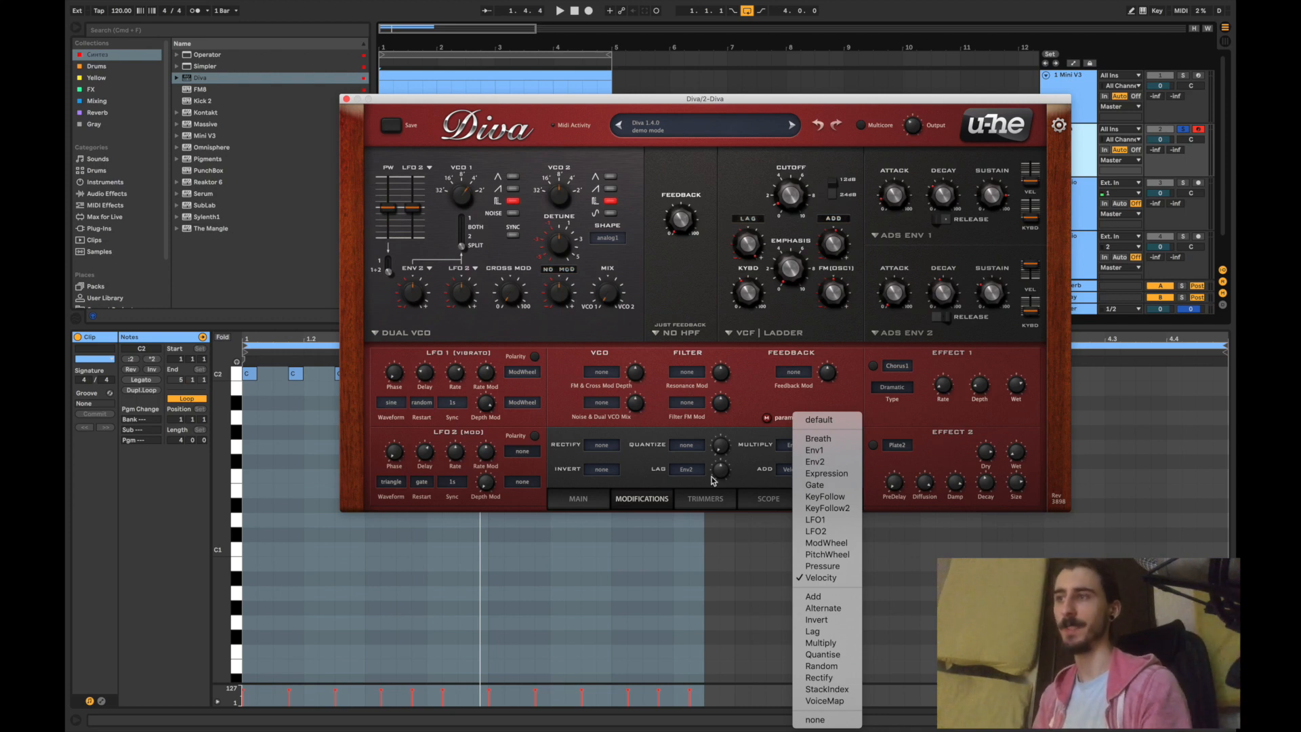
click(816, 519)
click(832, 470)
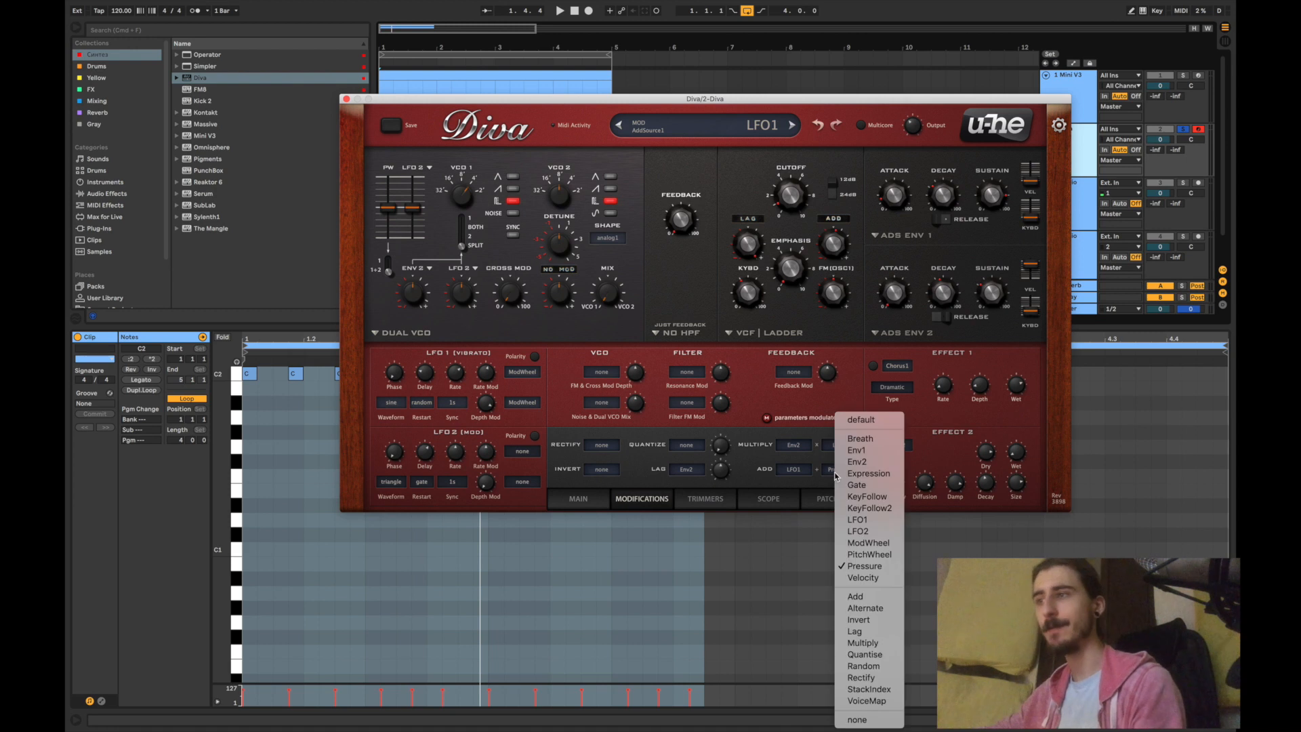
click(861, 498)
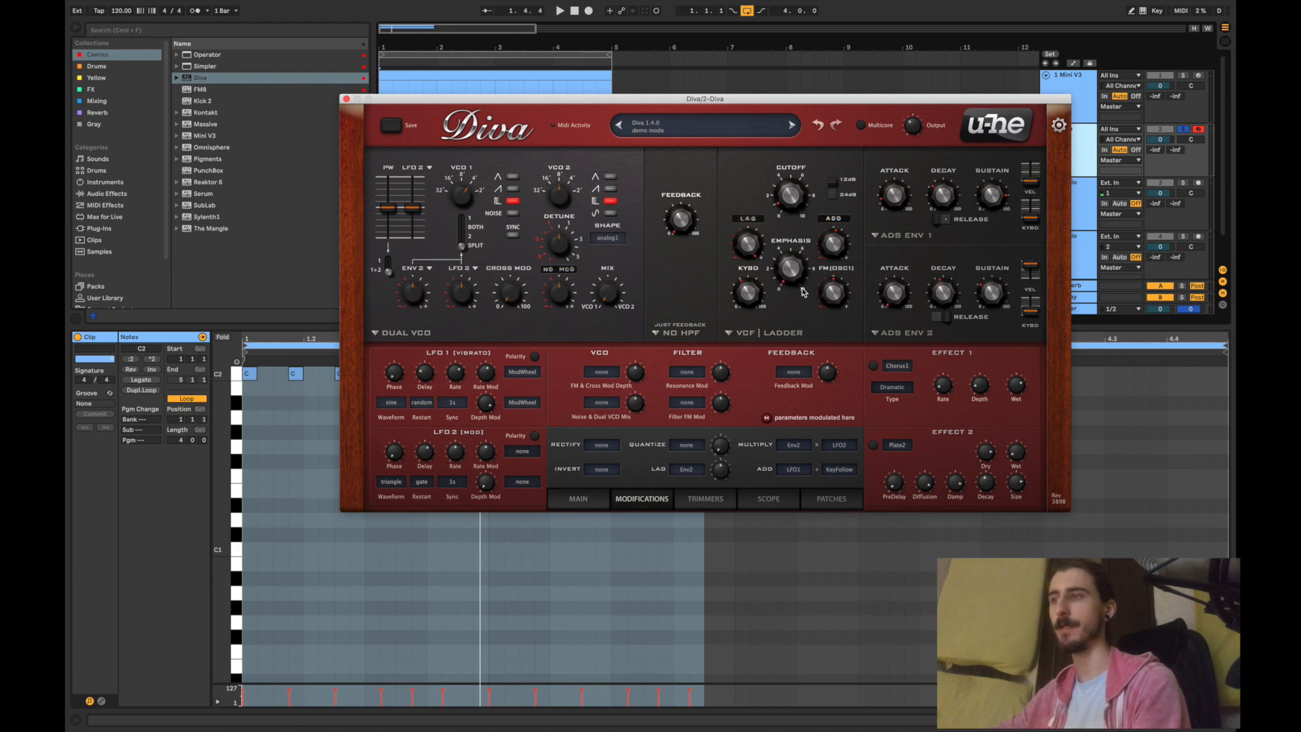
Try Multiply as the filter's first cutoff modulation source and change that source from Lag to Add
click(751, 219)
click(755, 192)
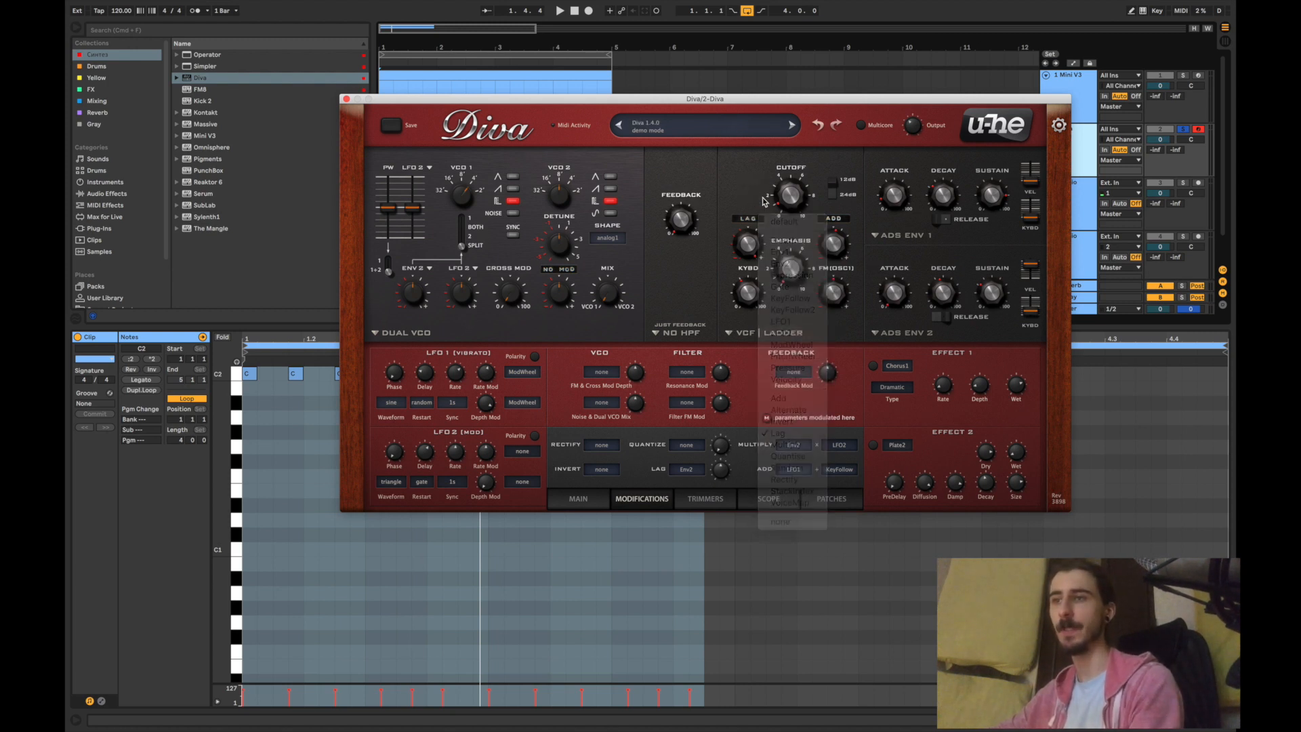
click(750, 216)
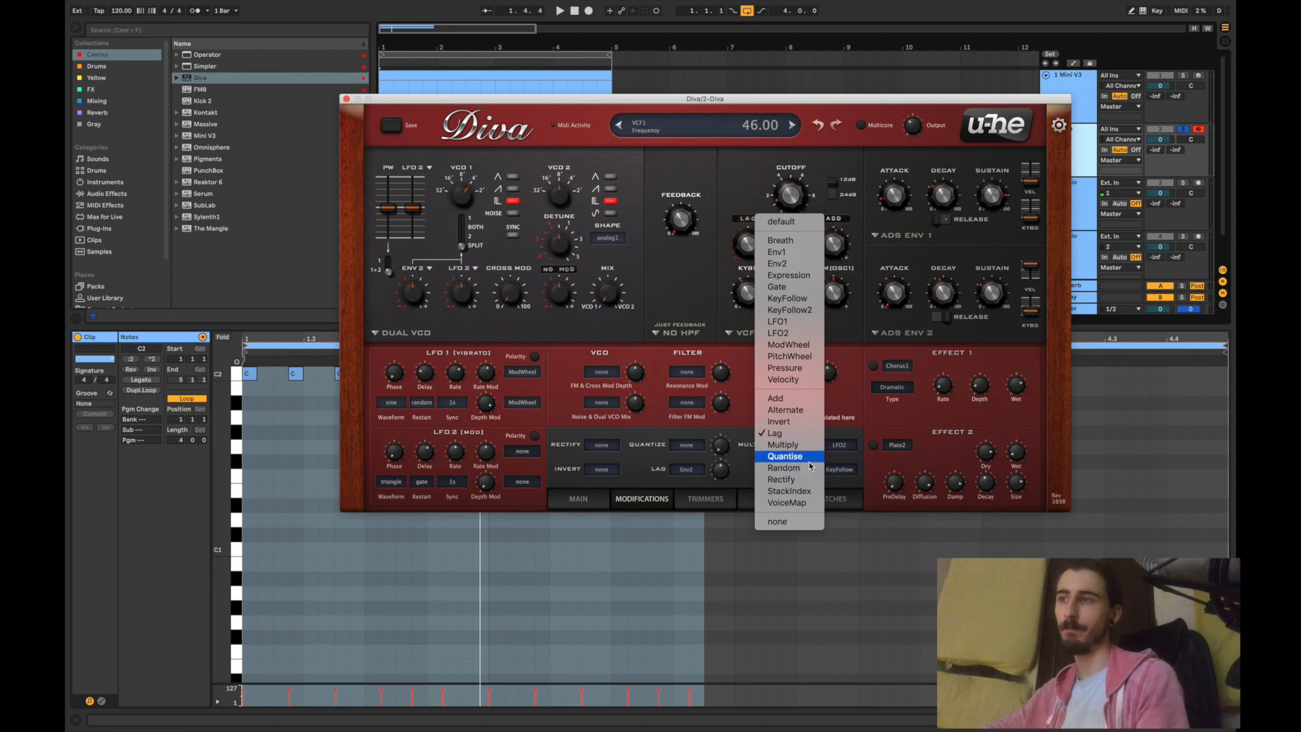
click(790, 445)
click(748, 218)
click(790, 455)
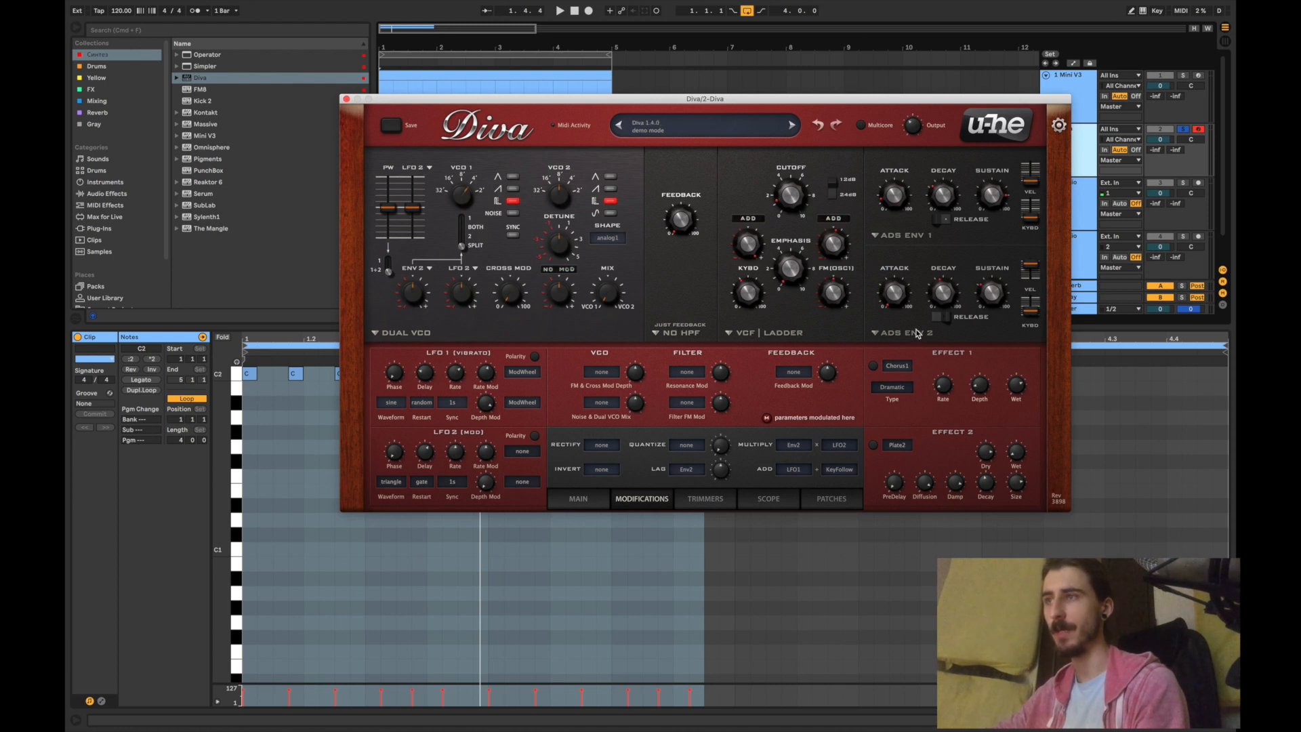
Try the digital model for envelope 1 and settle on the analogue model
click(892, 236)
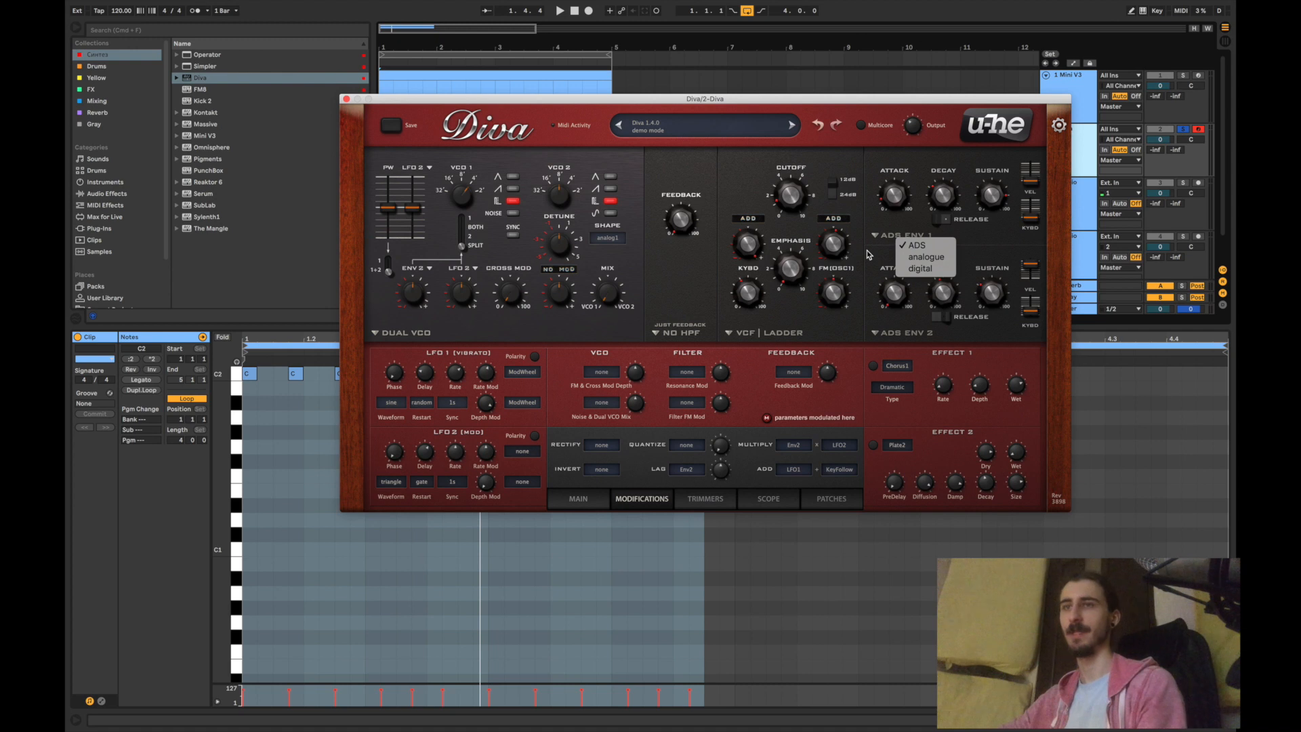
click(916, 257)
click(909, 235)
click(935, 265)
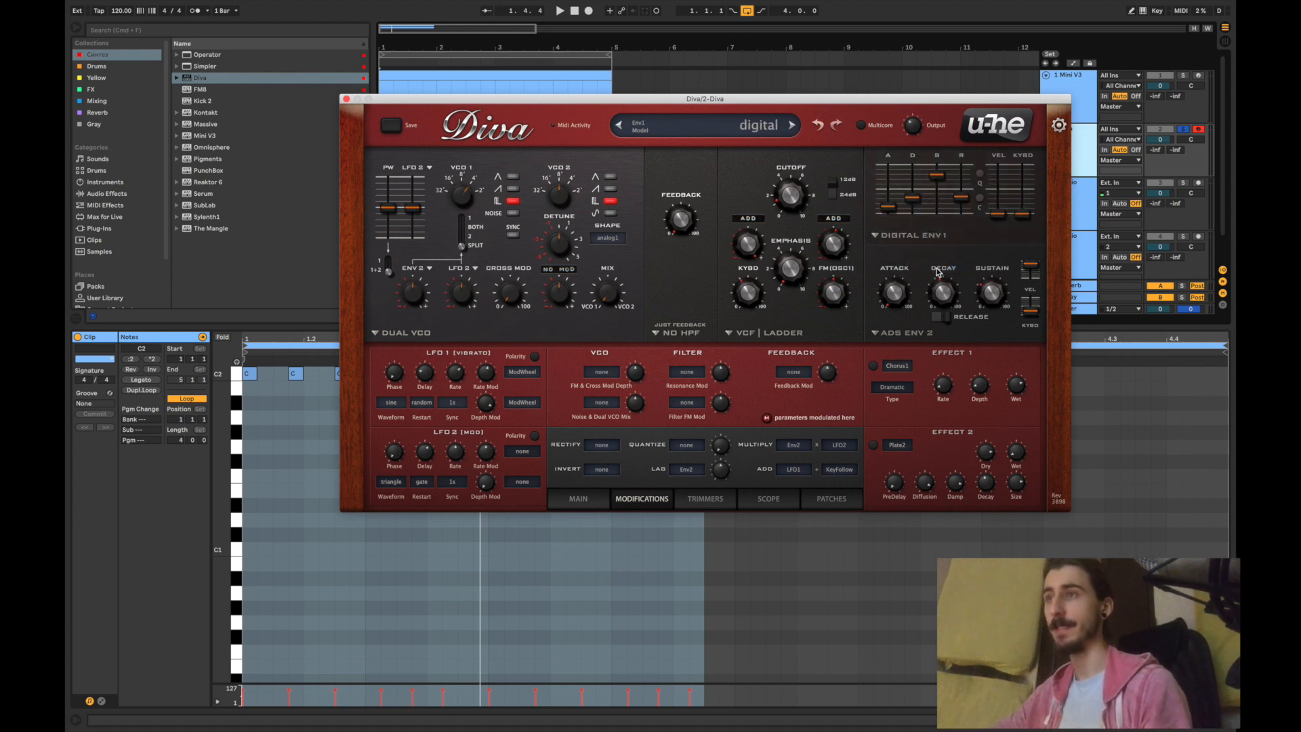
click(920, 236)
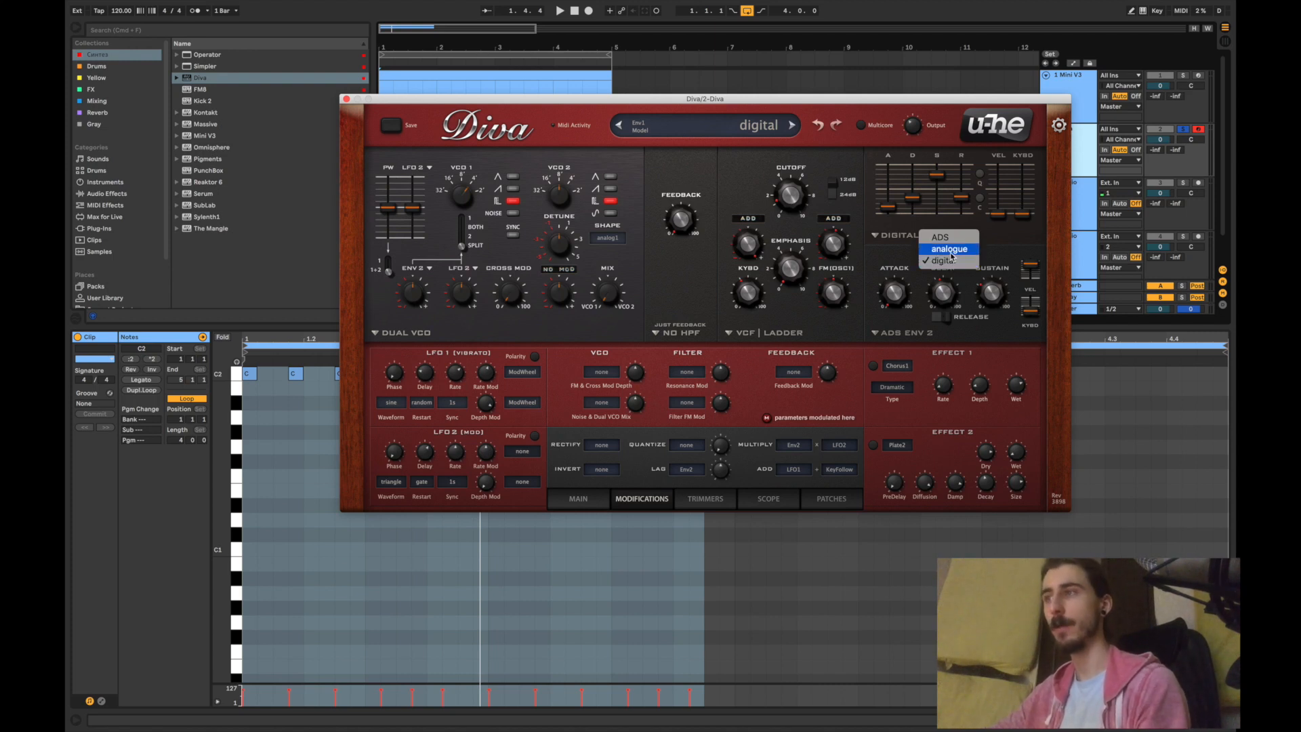
click(949, 250)
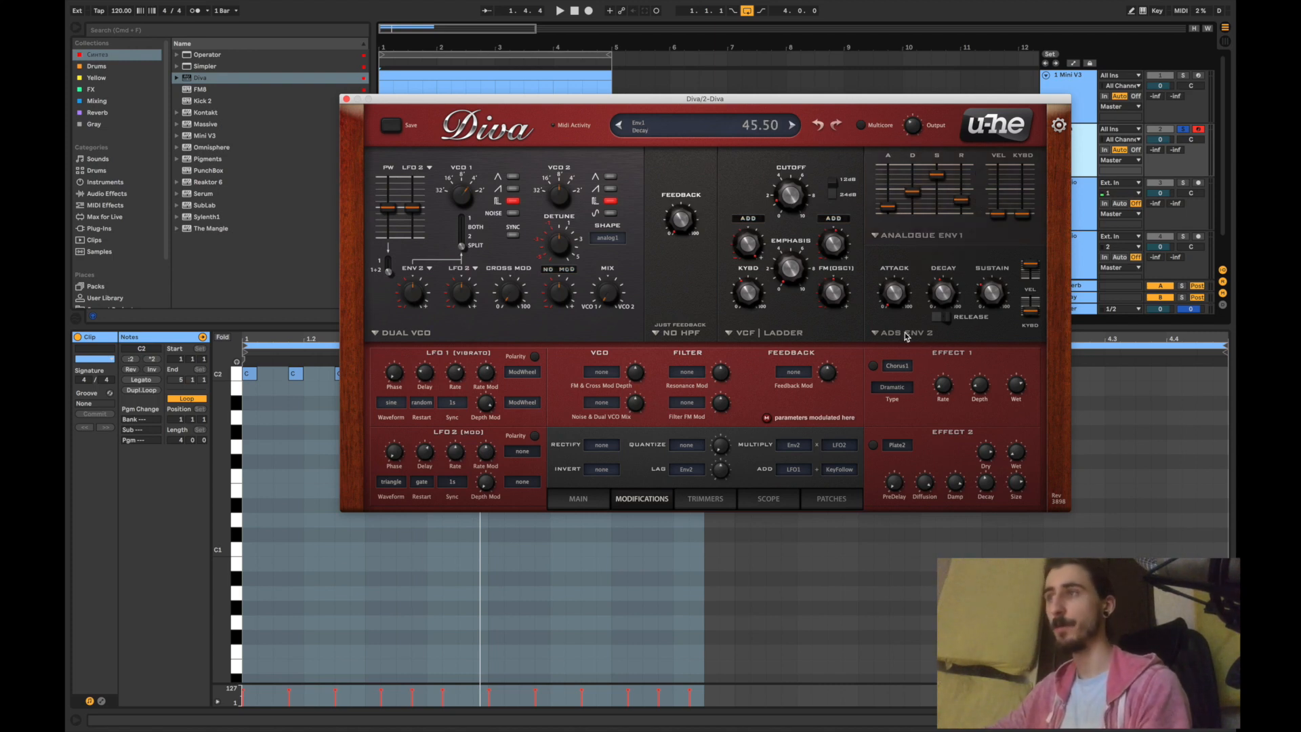
Toggle the Release switch of envelope 2 on and off repeatedly
click(905, 334)
click(893, 331)
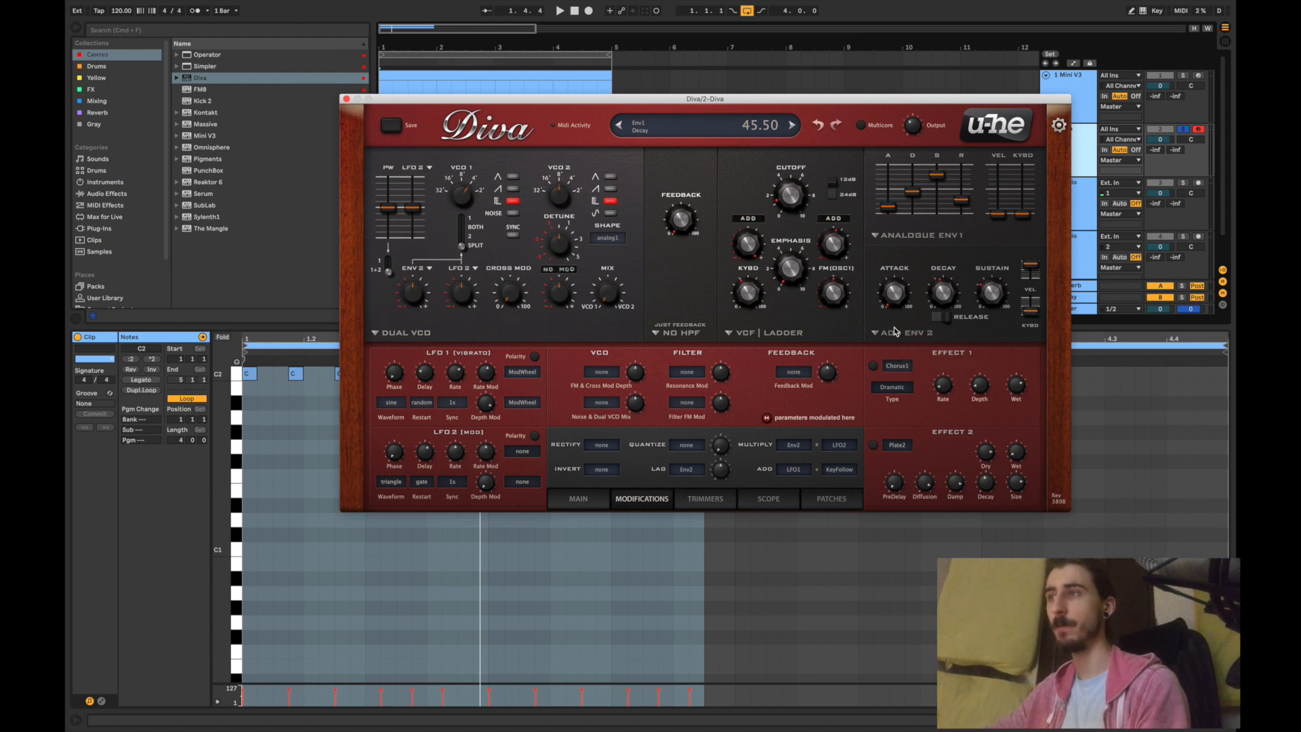
click(943, 318)
click(941, 320)
click(942, 320)
click(941, 320)
click(940, 320)
click(941, 320)
click(940, 320)
click(938, 320)
click(935, 320)
click(936, 320)
click(937, 319)
click(937, 319)
click(938, 320)
Lower the velocity slider of envelope 2 and raise the velocity slider of envelope 1
click(1032, 286)
drag(1033, 284, 1035, 303)
drag(998, 215, 997, 184)
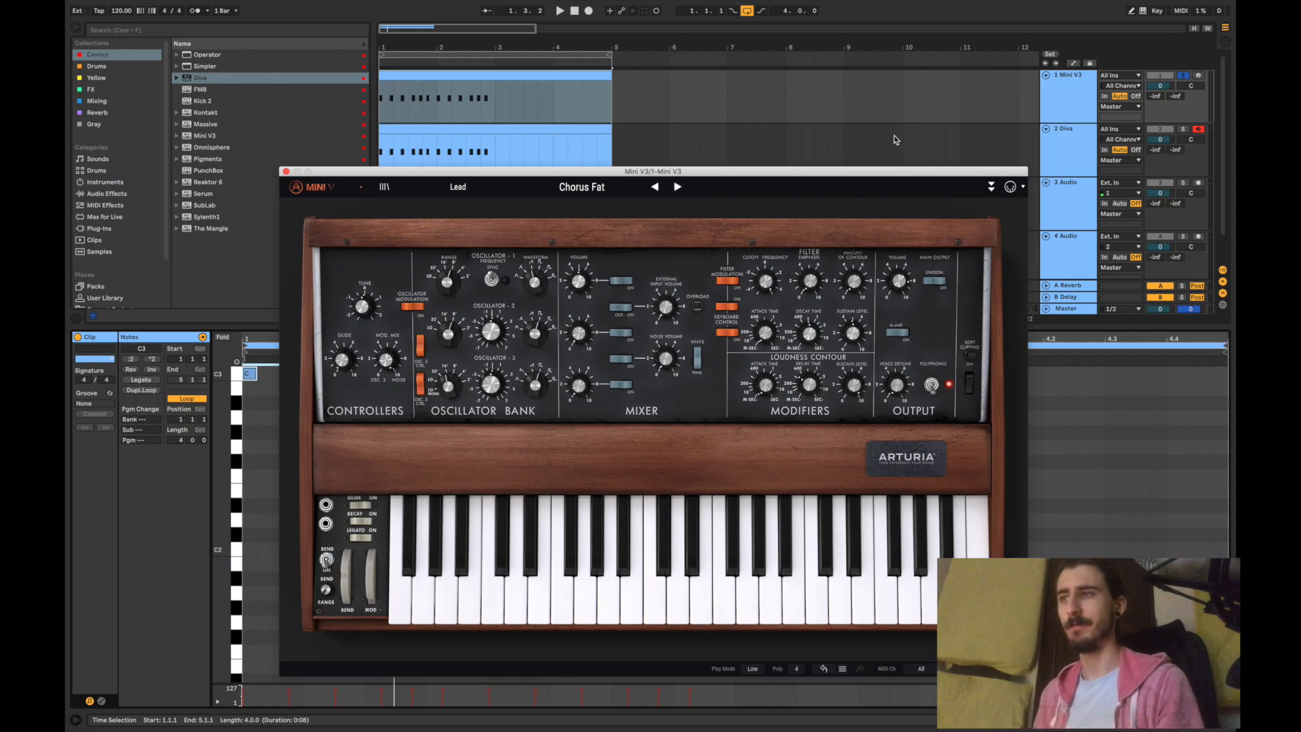
Solo the Diva track and audition the lead presets TUC Mr Whiner, TUC Syncronized Lead, TUC Pluckphazer and HS Fill Harmonica during playback
click(1066, 157)
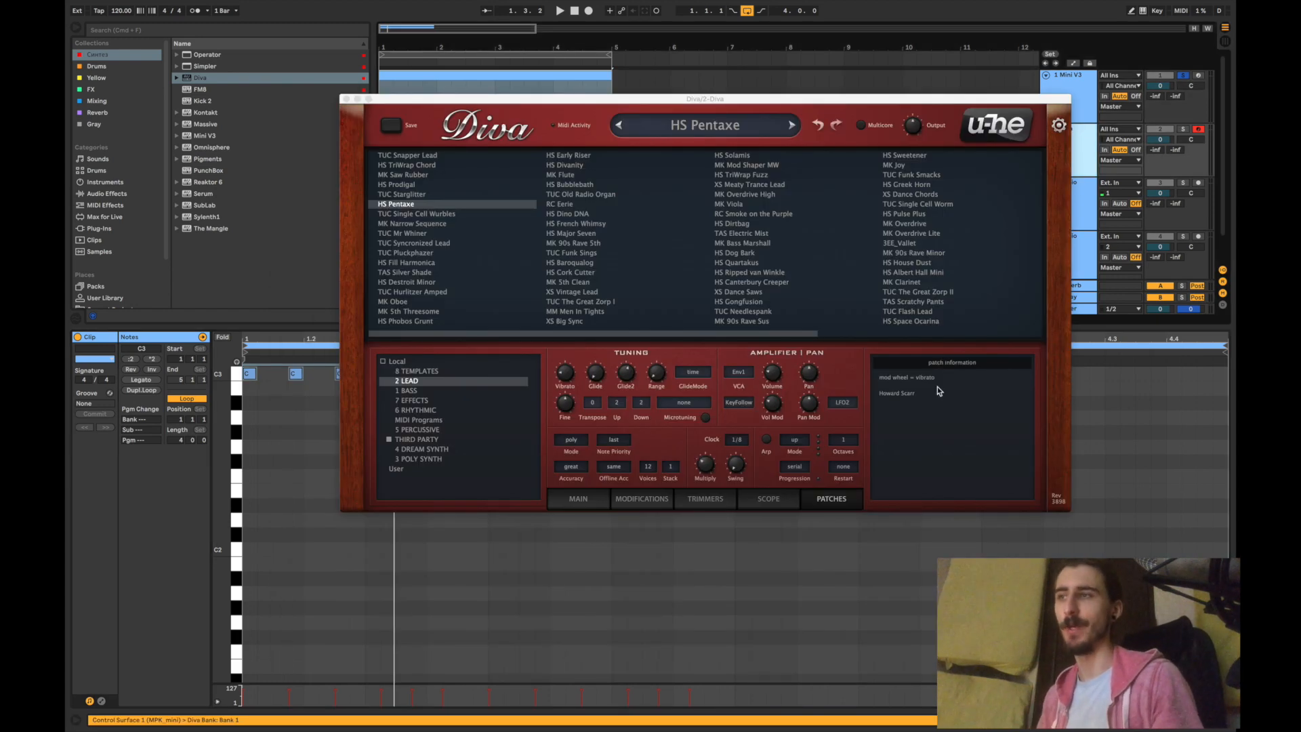
click(1182, 129)
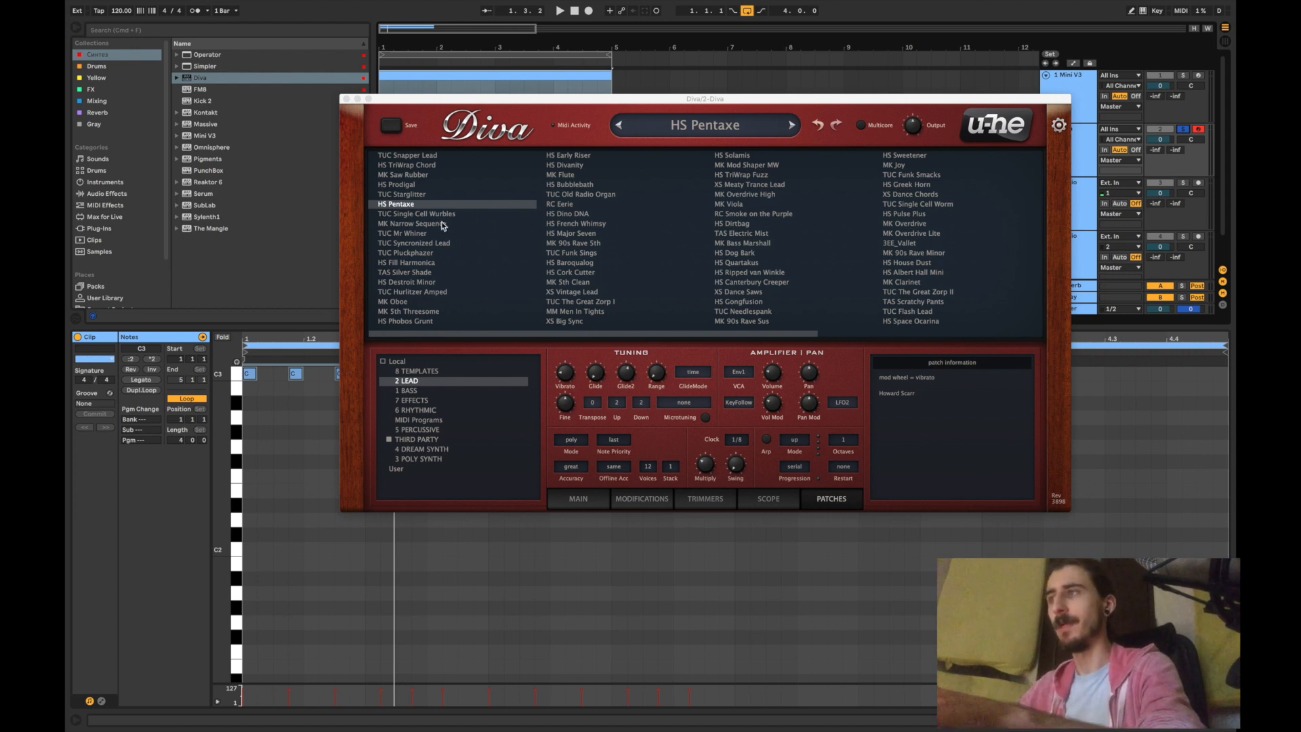
click(408, 234)
key(space)
click(407, 244)
click(407, 253)
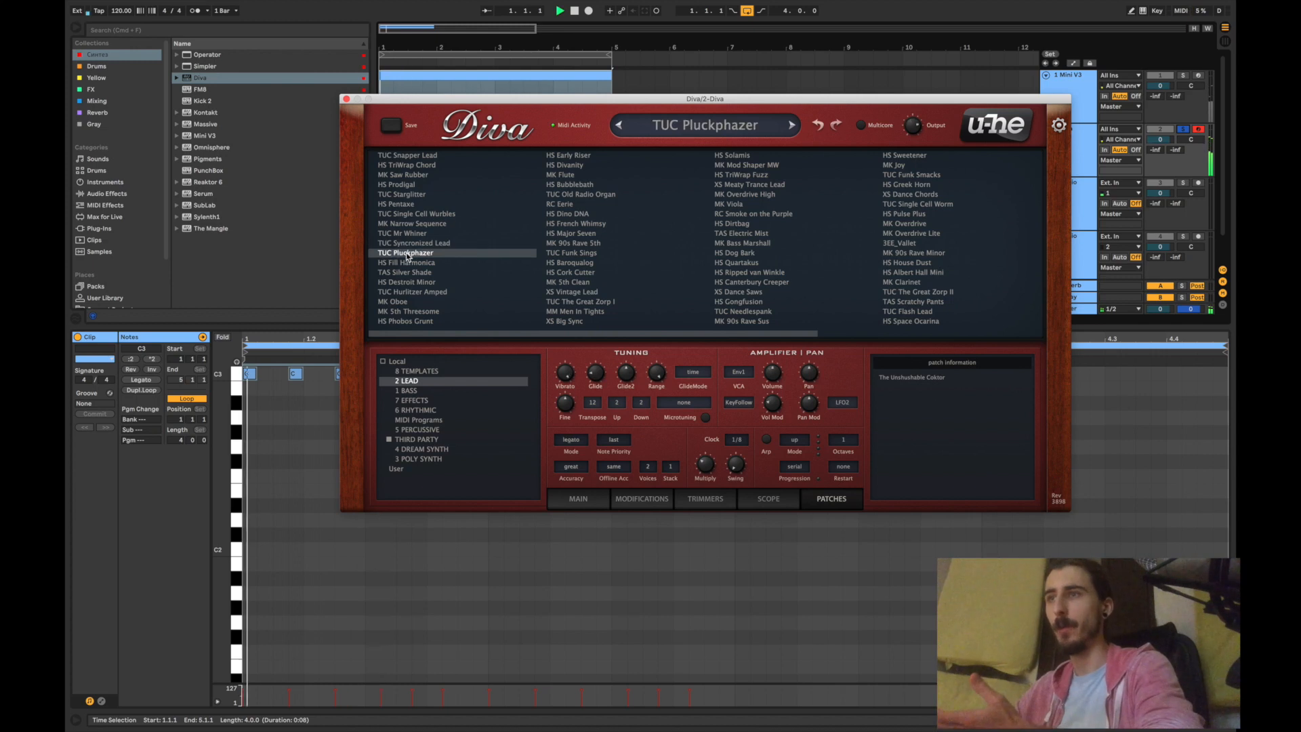
click(409, 264)
key(super+alt+p)
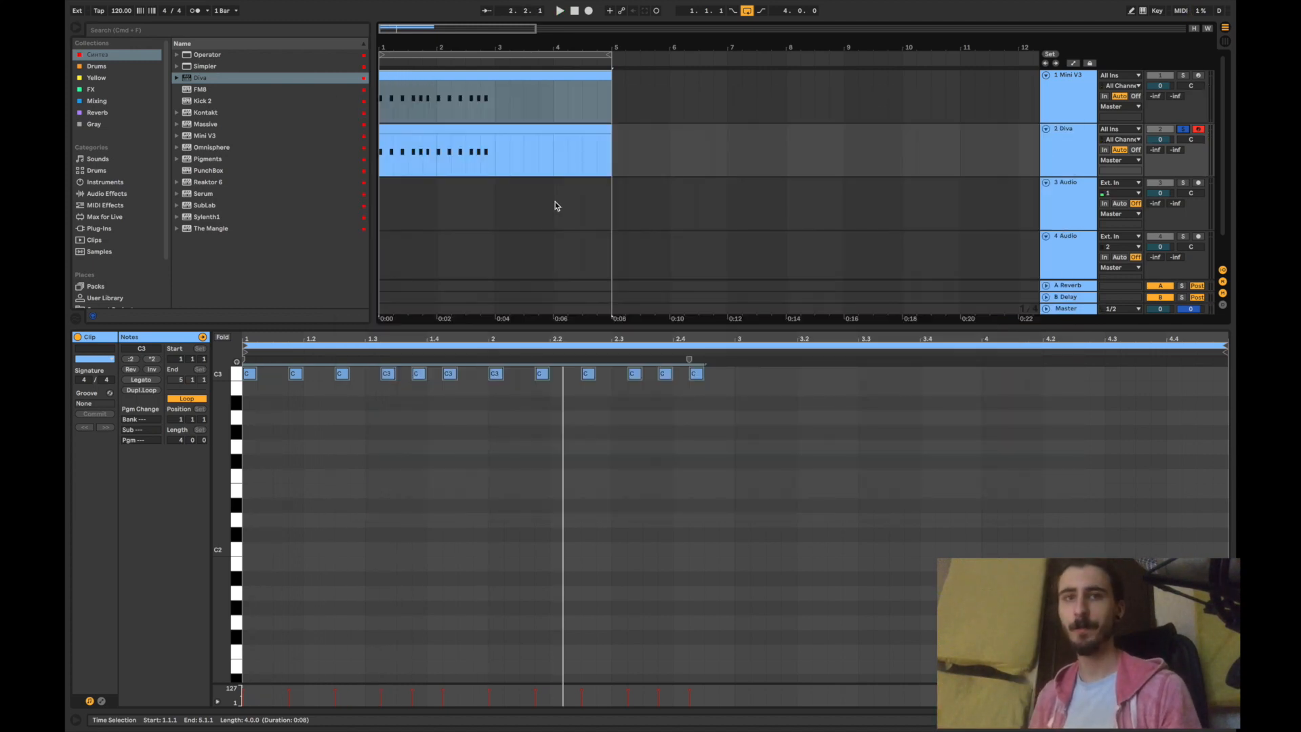